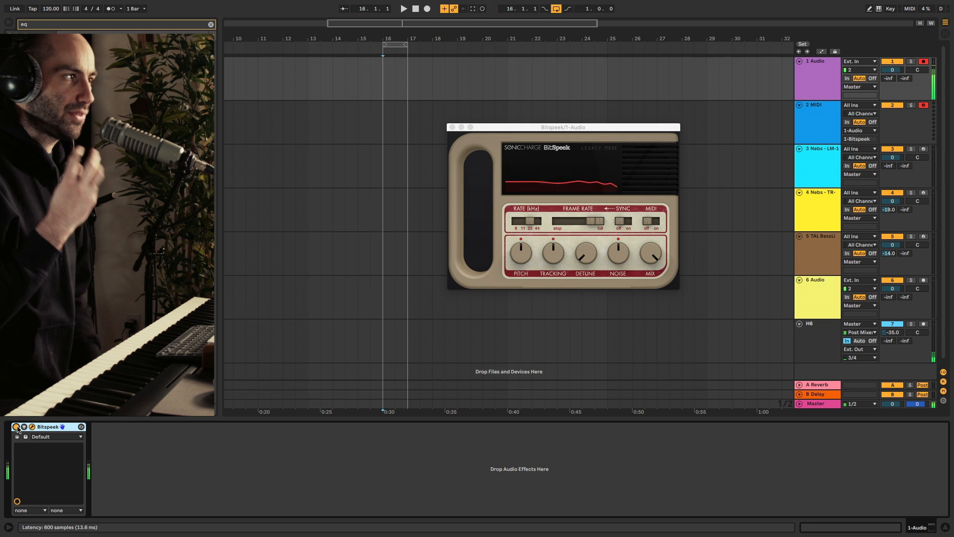
Step: Try Bitspeek's sample rate at 11, 8 and 44 kHz, return it to 22 kHz, and bypass the effect
{"action": "left_click", "coordinate": [17, 426]}
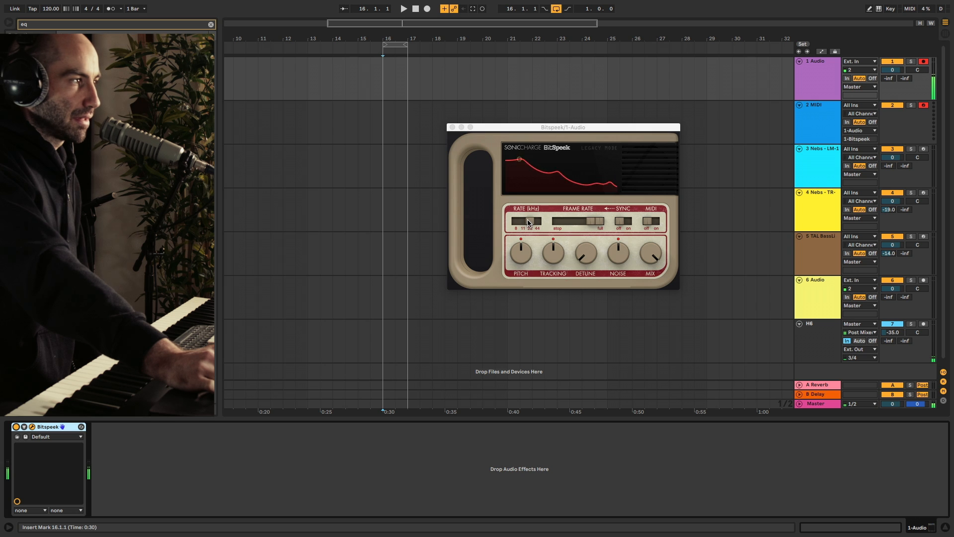
{"action": "left_click_drag", "start_coordinate": [528, 222], "coordinate": [522, 222]}
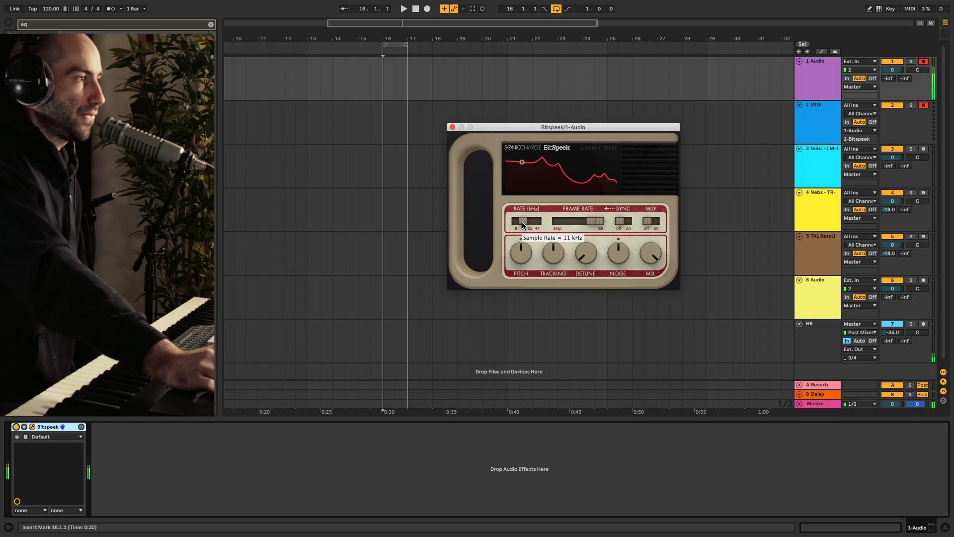
{"action": "left_click_drag", "start_coordinate": [523, 220], "coordinate": [494, 231]}
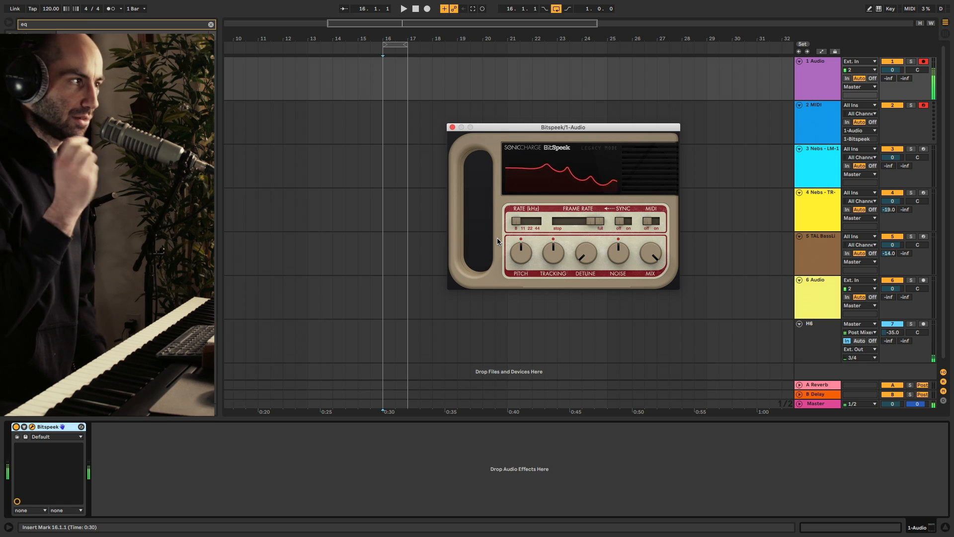
{"action": "left_click_drag", "start_coordinate": [516, 223], "coordinate": [556, 231]}
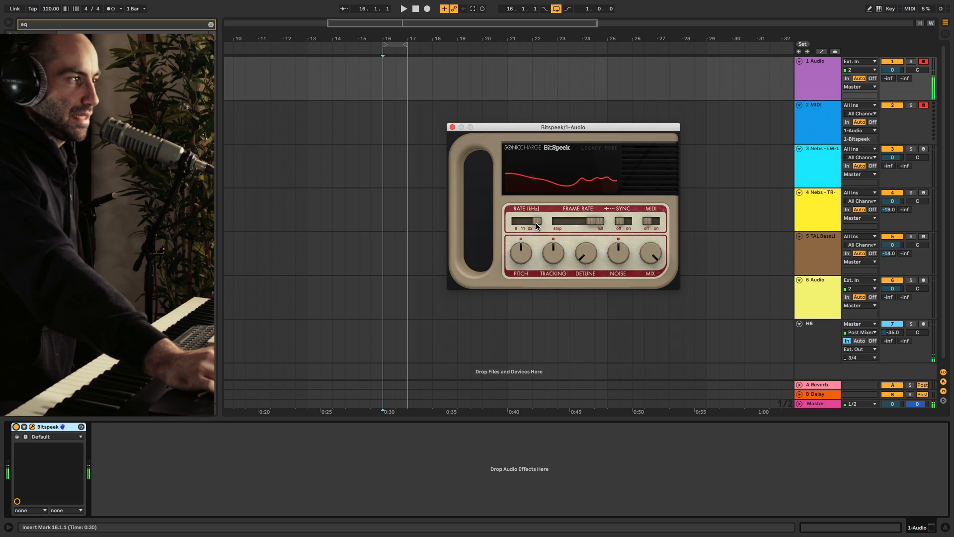
{"action": "left_click_drag", "start_coordinate": [535, 221], "coordinate": [530, 224]}
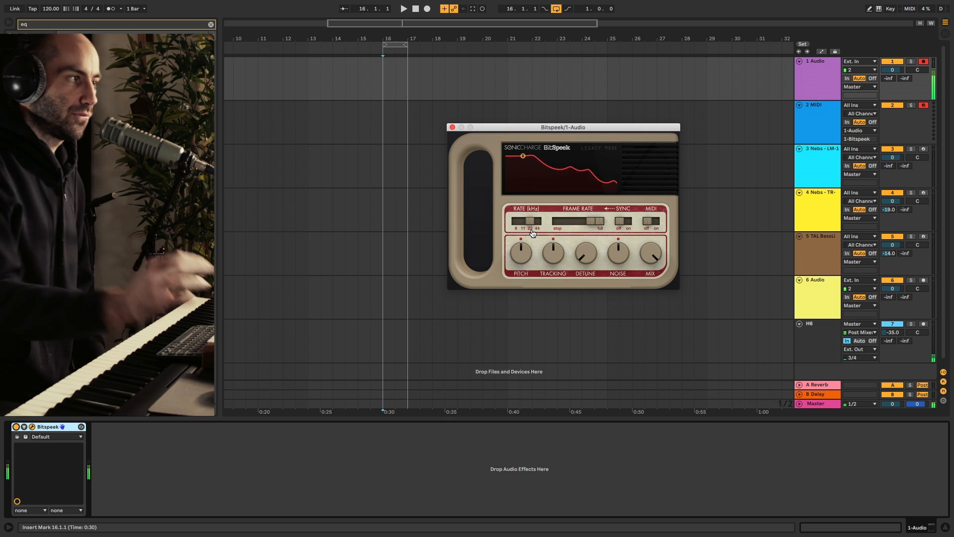
{"action": "left_click", "coordinate": [16, 426]}
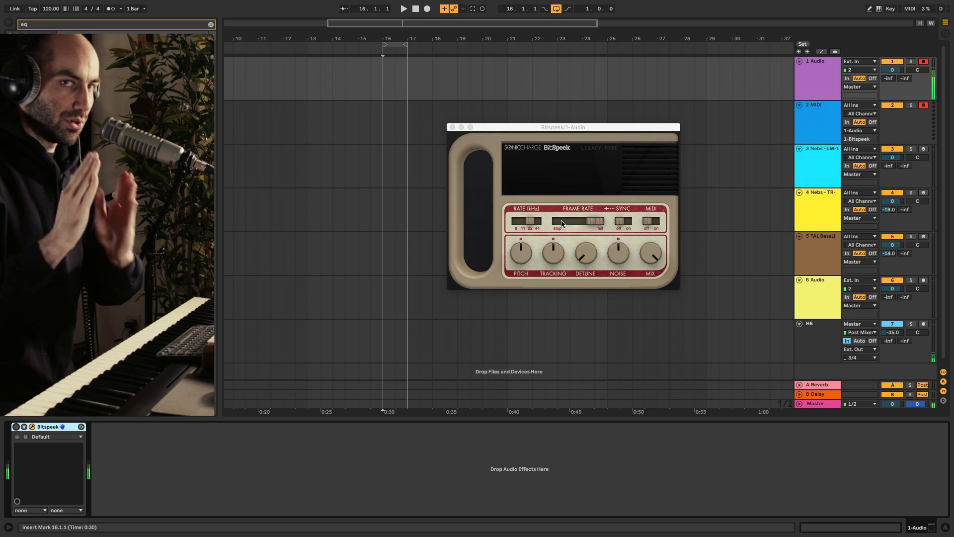
Step: Try Bitspeek's frame rate at about the middle of its range and with sync on, restoring it to full
{"action": "mouse_move", "coordinate": [563, 224]}
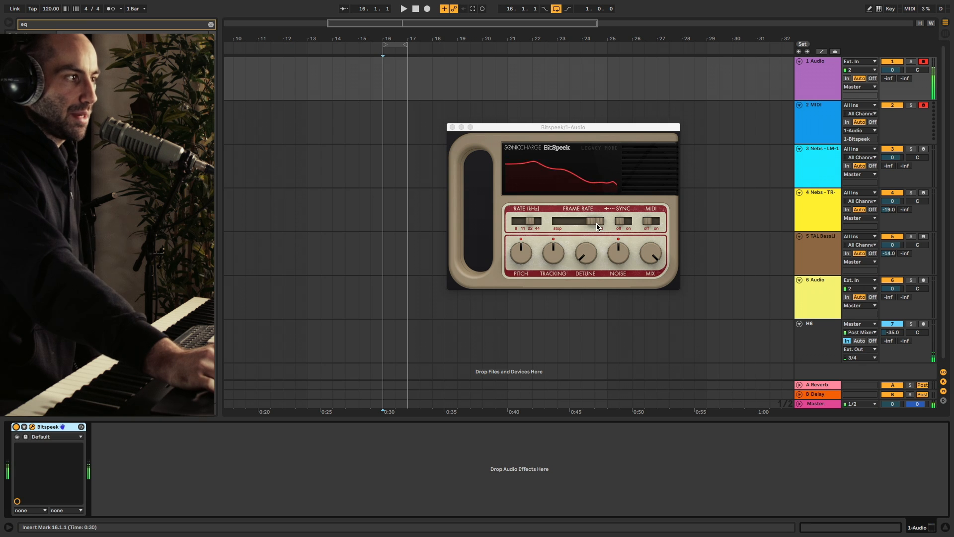
{"action": "mouse_move", "coordinate": [600, 222]}
{"action": "left_click_drag", "start_coordinate": [600, 222], "coordinate": [579, 222]}
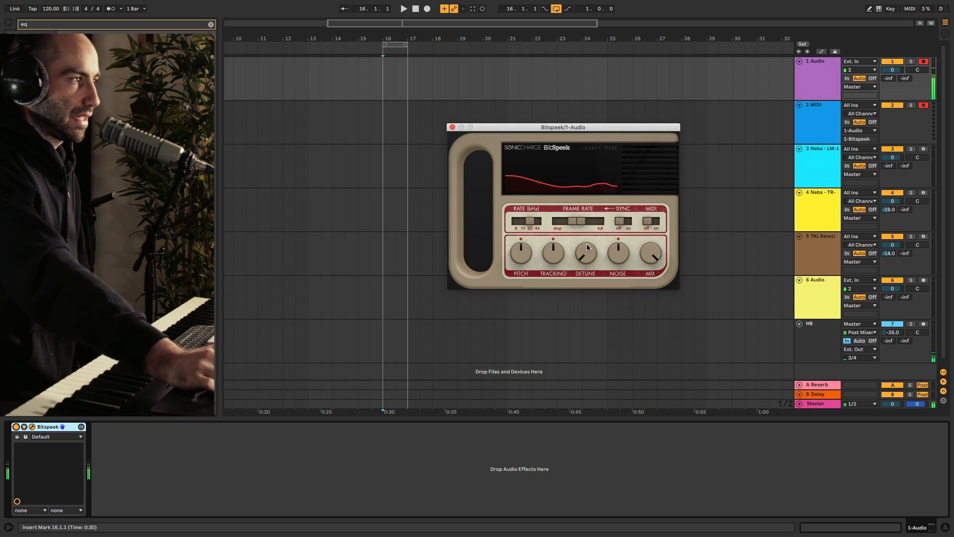
{"action": "mouse_move", "coordinate": [587, 244]}
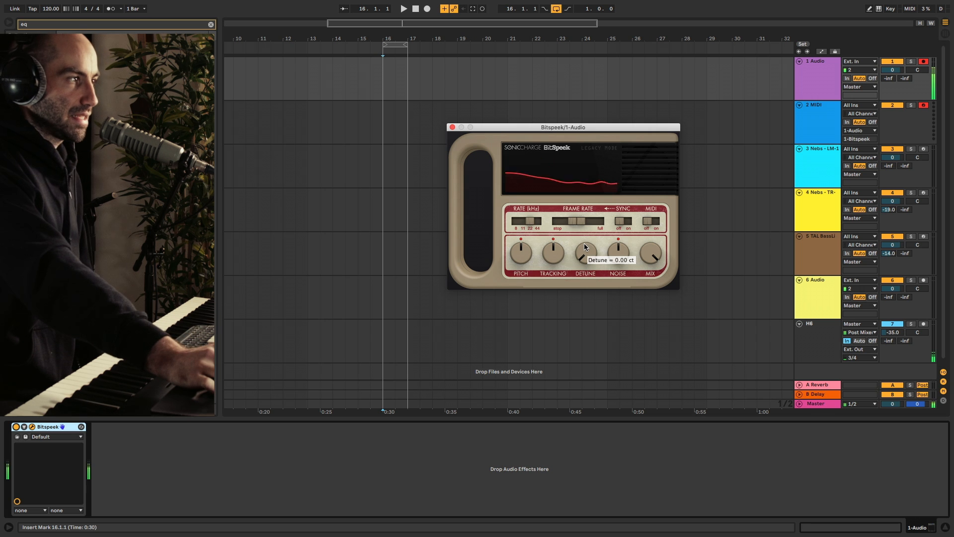
{"action": "left_click_drag", "start_coordinate": [575, 220], "coordinate": [594, 221]}
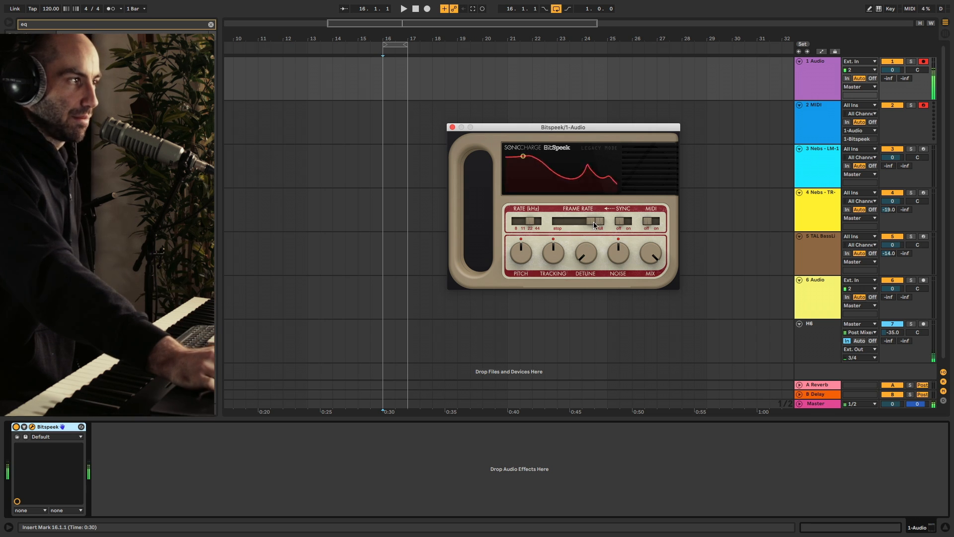
{"action": "left_click_drag", "start_coordinate": [593, 222], "coordinate": [621, 220]}
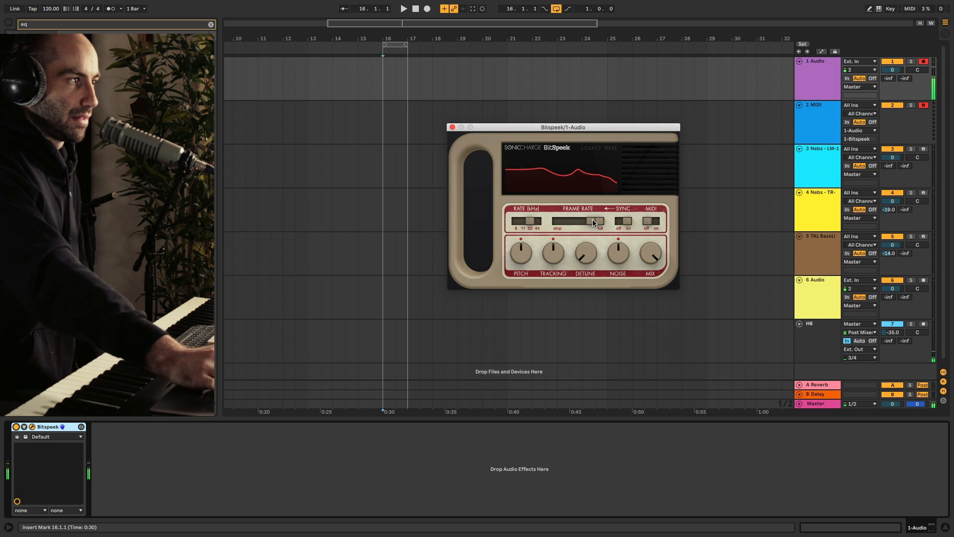
{"action": "mouse_move", "coordinate": [589, 220]}
{"action": "left_mouse_down"}
{"action": "mouse_move", "coordinate": [578, 220]}
{"action": "mouse_move", "coordinate": [603, 222]}
{"action": "left_mouse_up"}
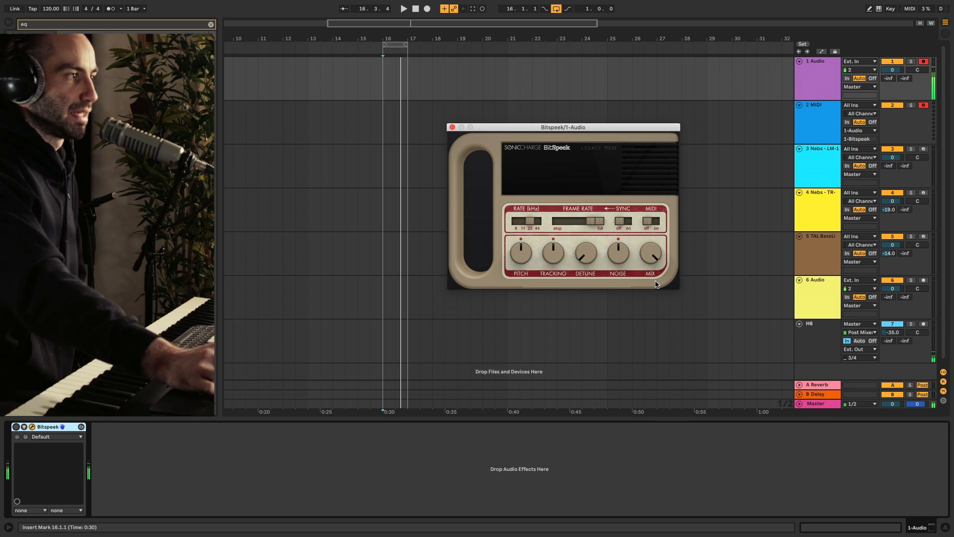
Step: Try Bitspeek's MIDI mode with Tracking at 0 %, switch MIDI off and reset Tracking to 100 %
{"action": "left_click", "coordinate": [657, 221]}
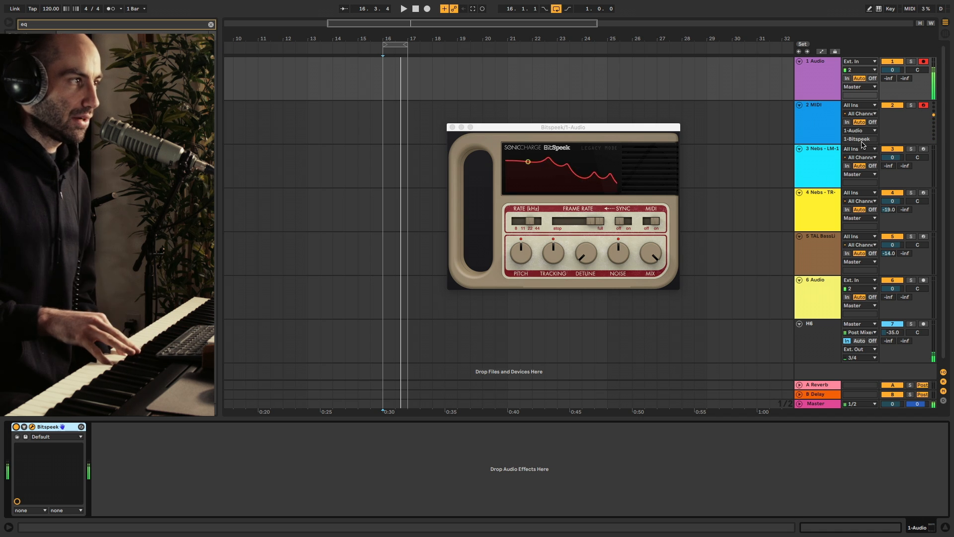
{"action": "left_click_drag", "start_coordinate": [553, 252], "coordinate": [550, 405]}
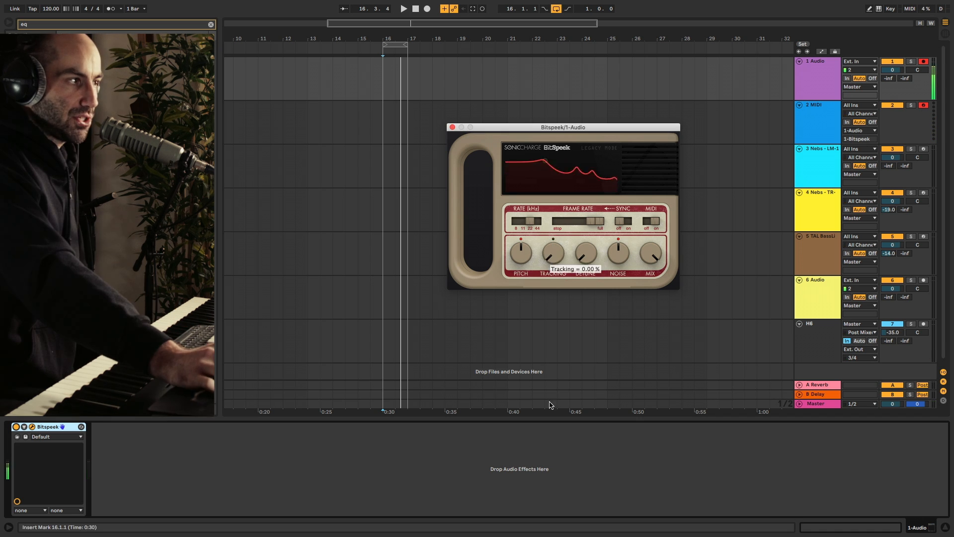
{"action": "left_click", "coordinate": [649, 229]}
{"action": "double_click", "coordinate": [553, 253]}
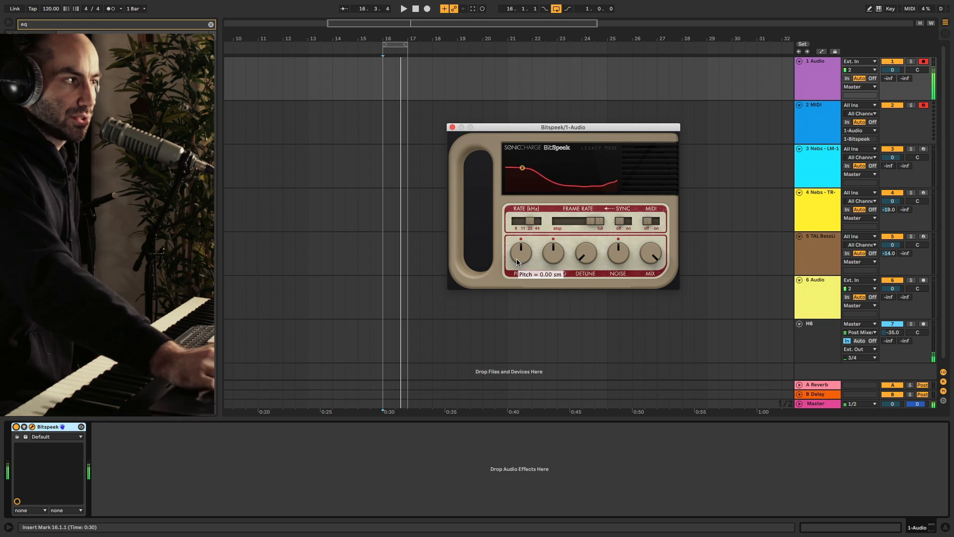
Step: Try Bitspeek's Pitch at its minimum and at 36.00 sm, resetting it to 0.00 sm each time
{"action": "left_click_drag", "start_coordinate": [529, 253], "coordinate": [516, 296]}
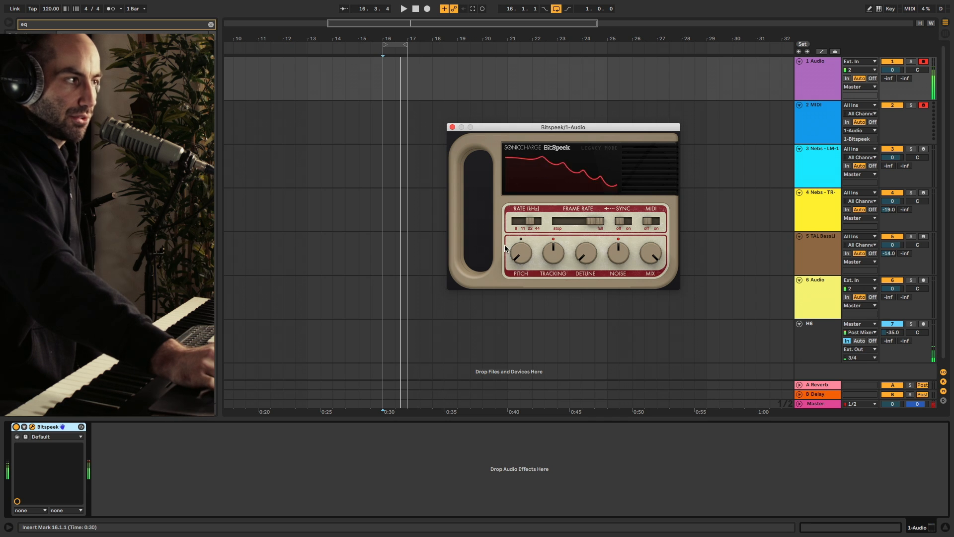
{"action": "double_click", "coordinate": [521, 258]}
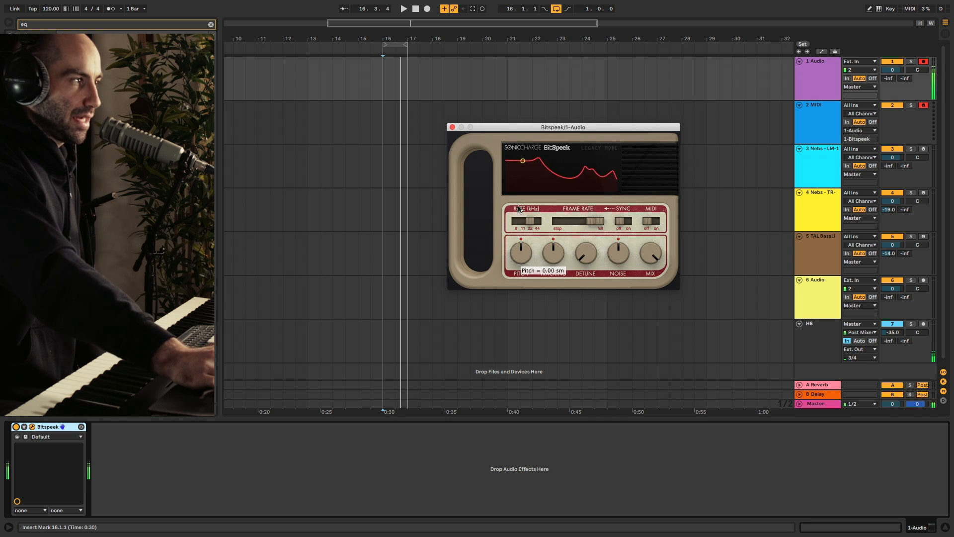
{"action": "left_click_drag", "start_coordinate": [515, 251], "coordinate": [515, 221]}
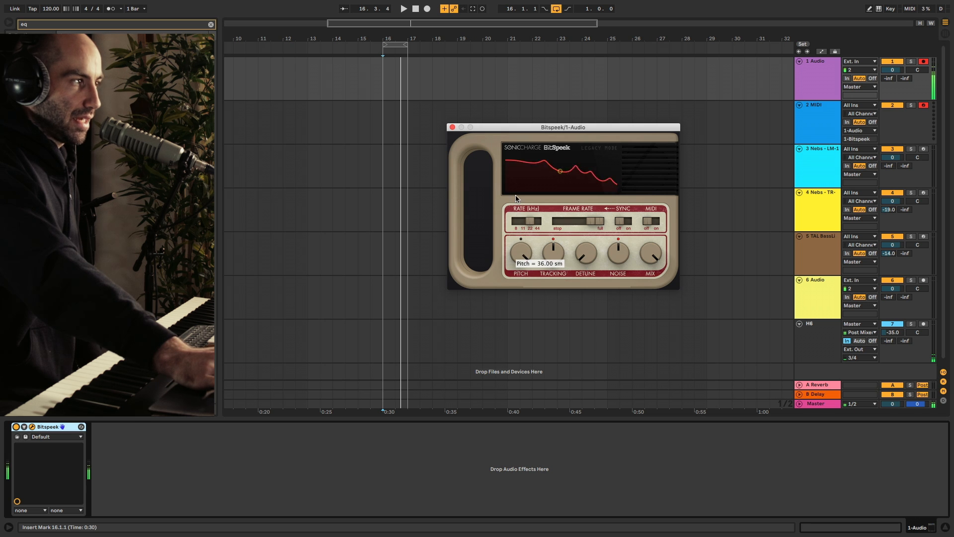
{"action": "double_click", "coordinate": [517, 251]}
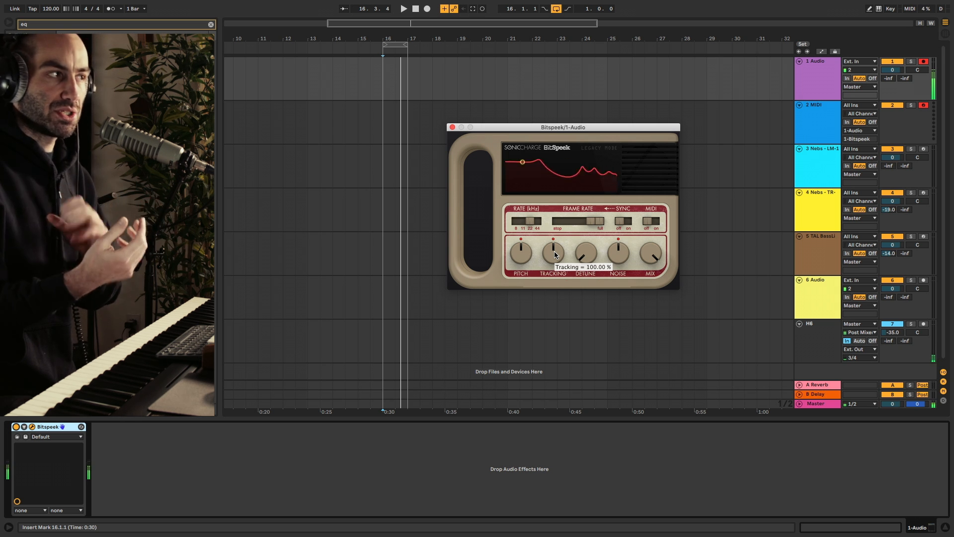
Step: Try Bitspeek's Tracking at its minimum and at 200 %, returning it to 100 % each time
{"action": "left_click_drag", "start_coordinate": [558, 246], "coordinate": [550, 453]}
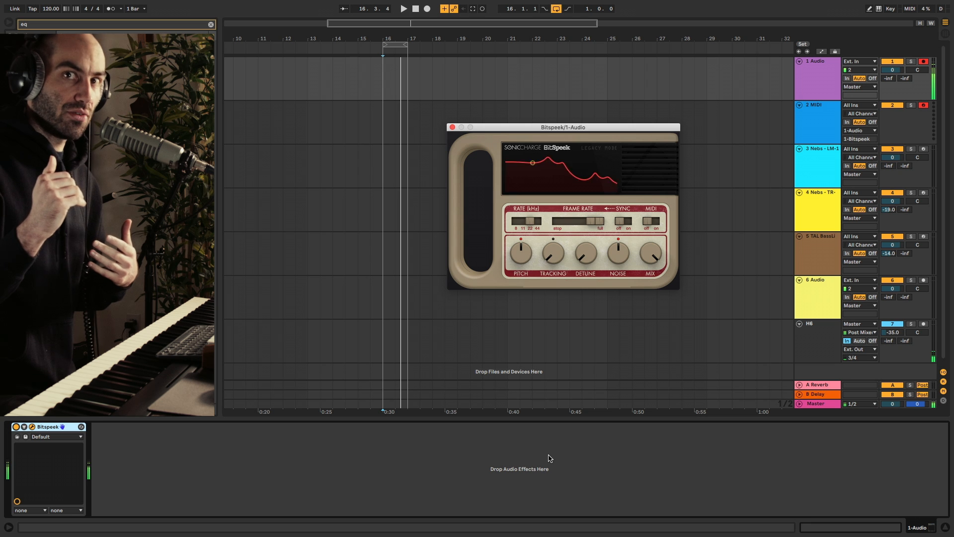
{"action": "left_click_drag", "start_coordinate": [553, 252], "coordinate": [549, 210]}
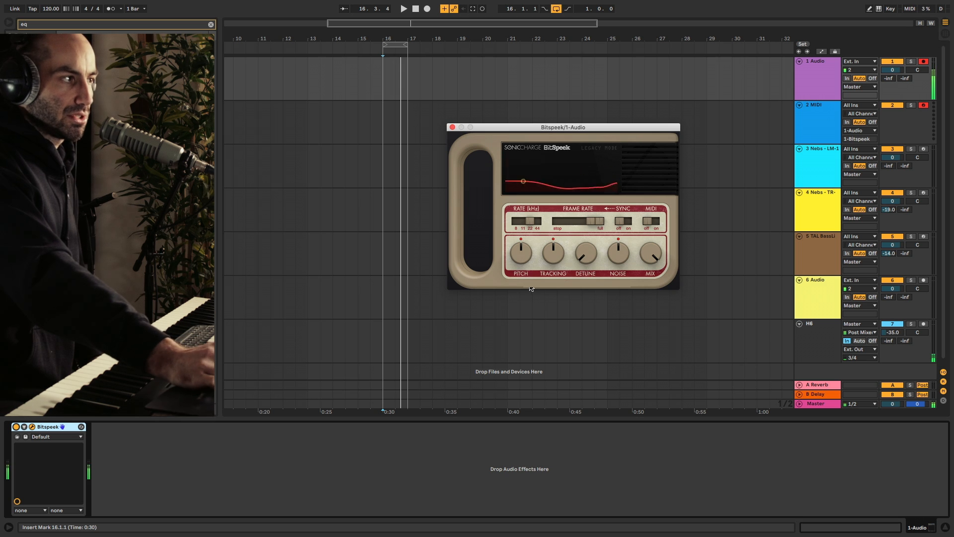
{"action": "left_click_drag", "start_coordinate": [545, 265], "coordinate": [551, 250]}
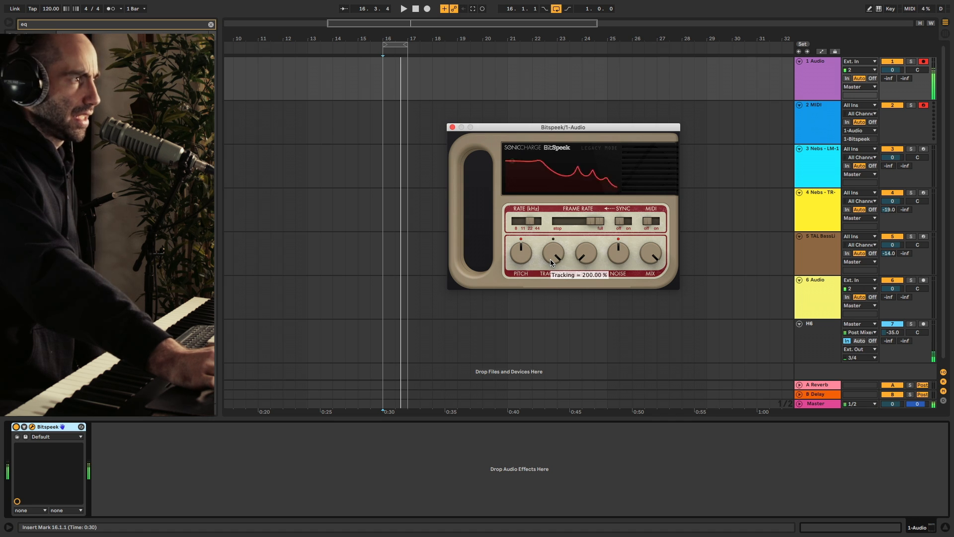
{"action": "left_click_drag", "start_coordinate": [551, 259], "coordinate": [552, 293]}
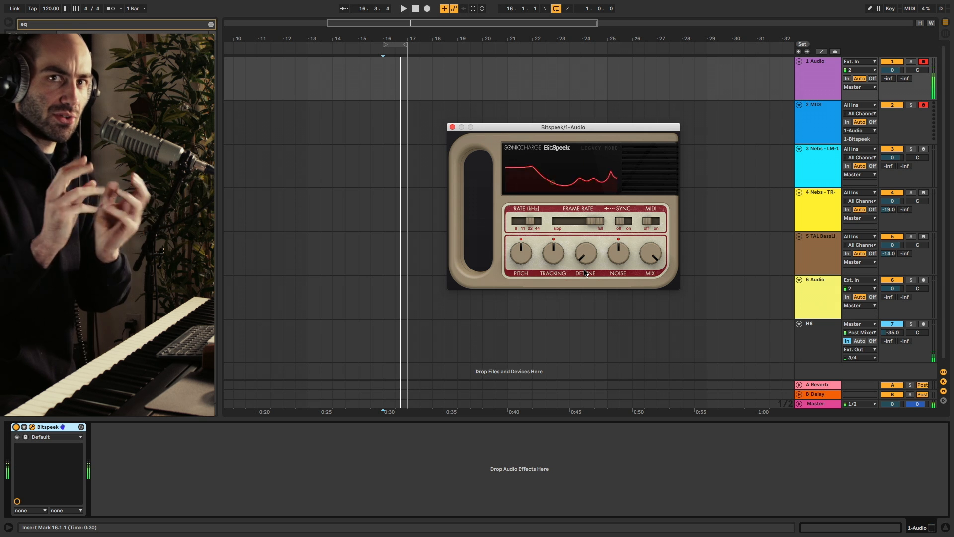
Step: Try Bitspeek's Detune at about half and Noise at its minimum, returning both to their default values
{"action": "left_click_drag", "start_coordinate": [585, 260], "coordinate": [584, 253]}
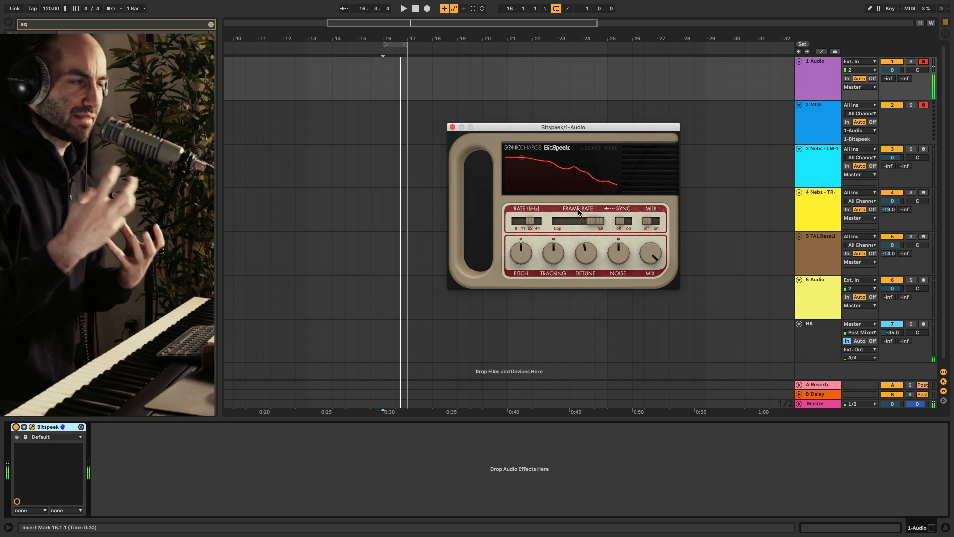
{"action": "left_click_drag", "start_coordinate": [585, 261], "coordinate": [594, 298]}
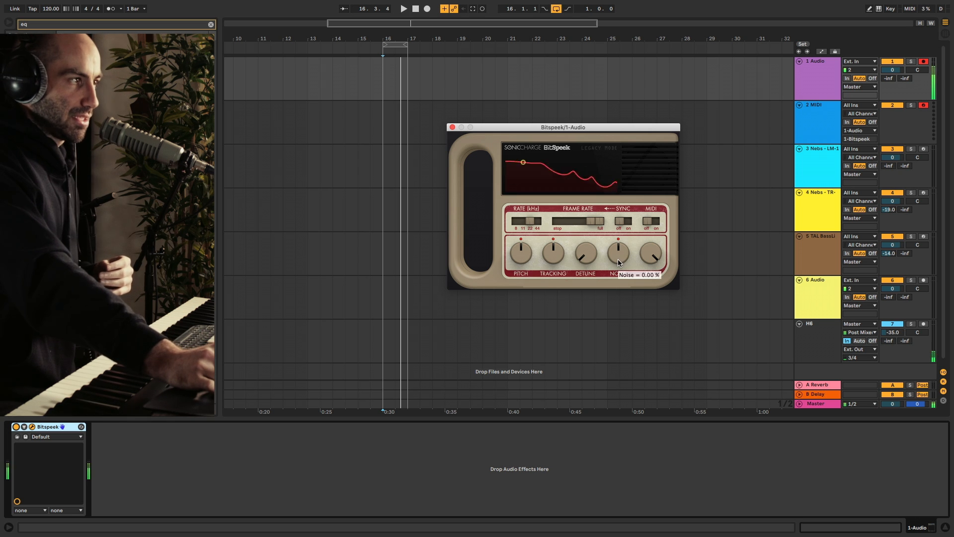
{"action": "left_click_drag", "start_coordinate": [618, 259], "coordinate": [615, 229]}
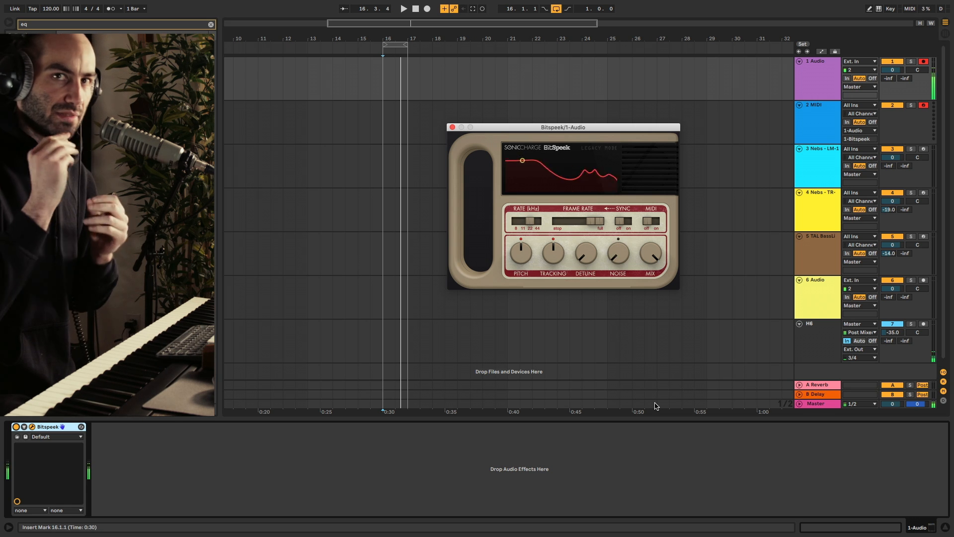
{"action": "left_click_drag", "start_coordinate": [618, 253], "coordinate": [610, 196]}
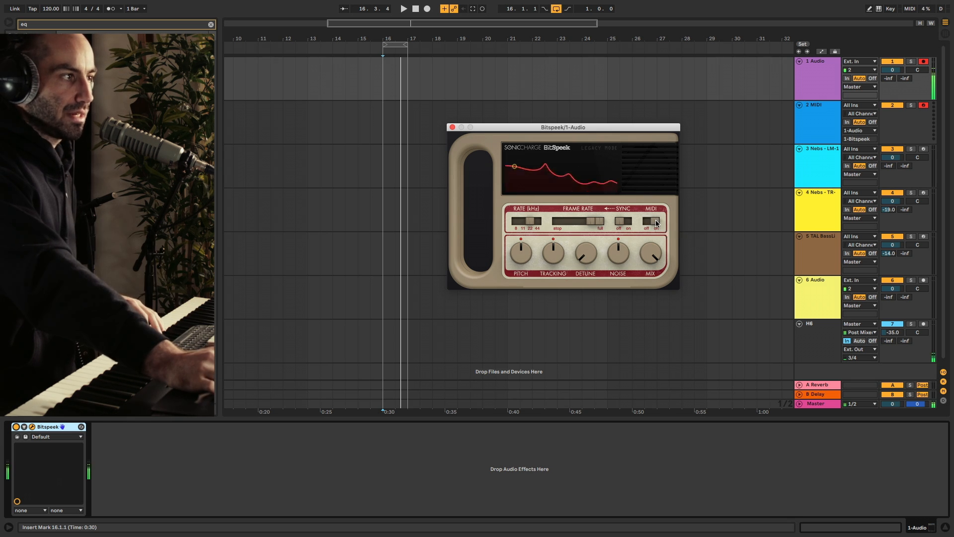
Step: Set Bitspeek's Tracking to 0 % and record a one-bar audio and MIDI take from 16.1.1, using the metronome only for the take
{"action": "left_click_drag", "start_coordinate": [555, 252], "coordinate": [536, 533]}
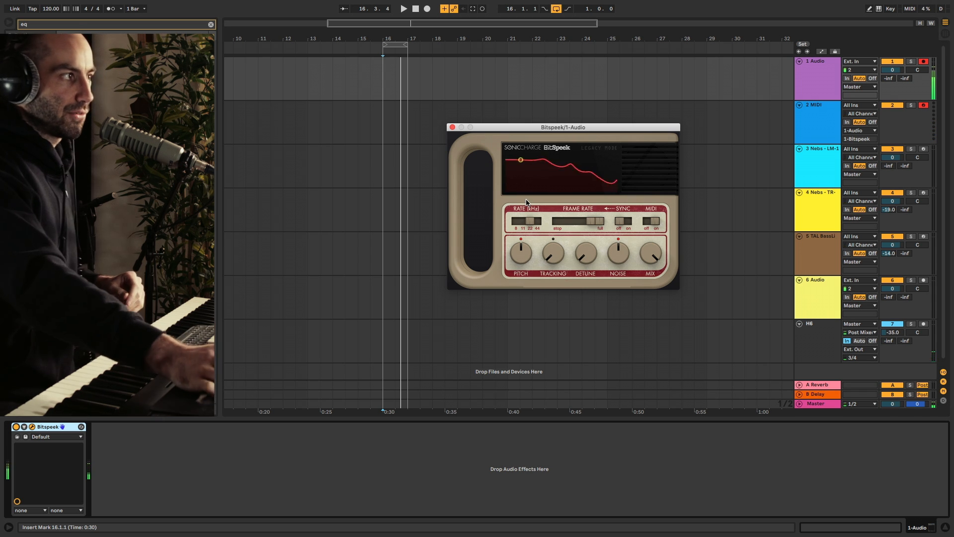
{"action": "left_click", "coordinate": [383, 99]}
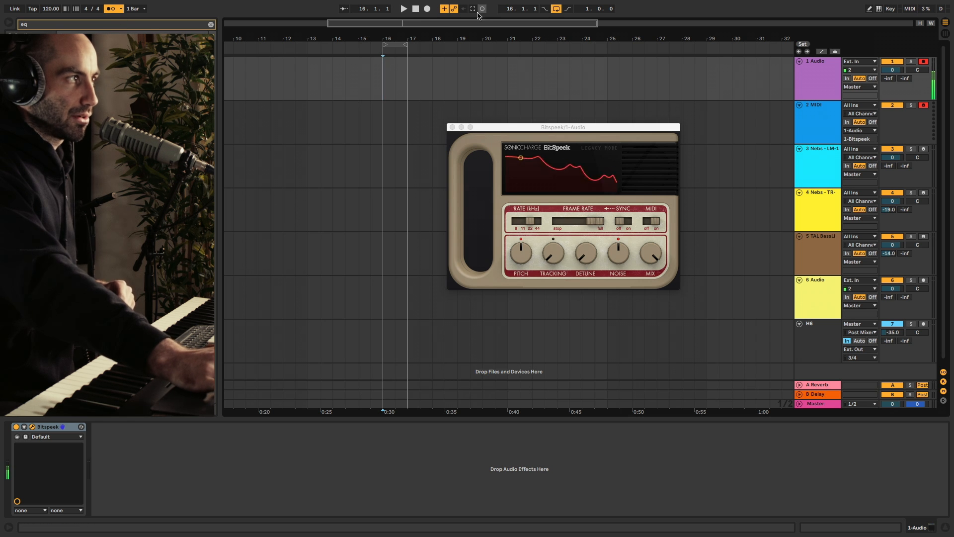
{"action": "left_click", "coordinate": [427, 9]}
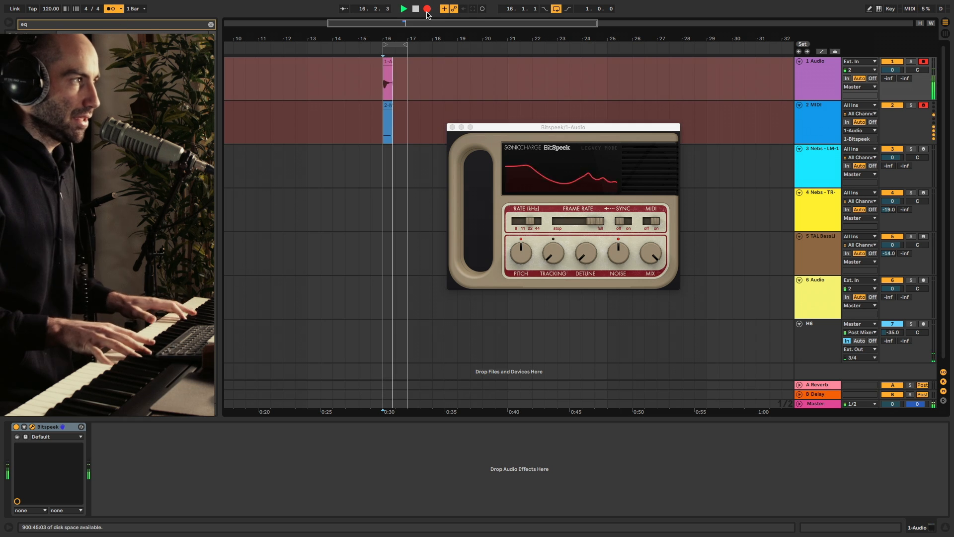
{"action": "left_click", "coordinate": [427, 8]}
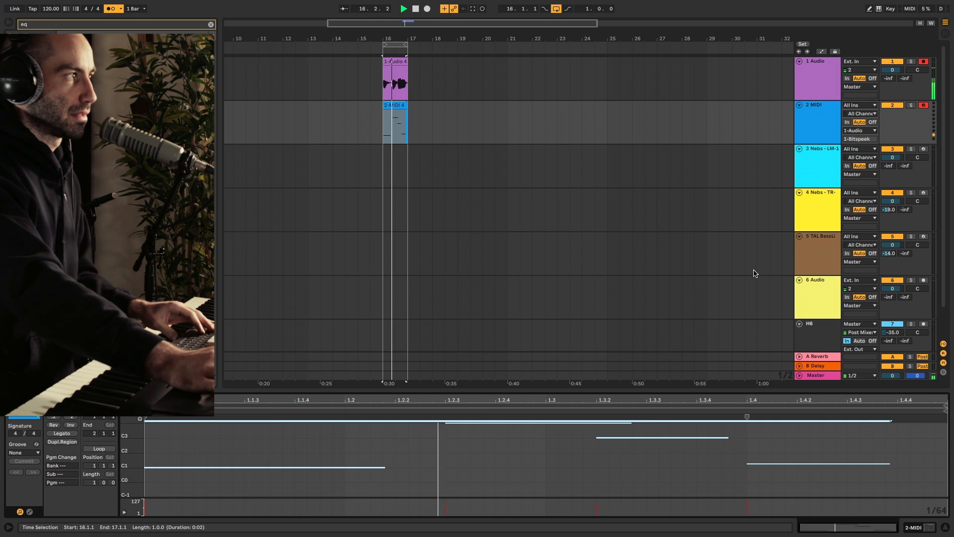
{"action": "left_click", "coordinate": [109, 6]}
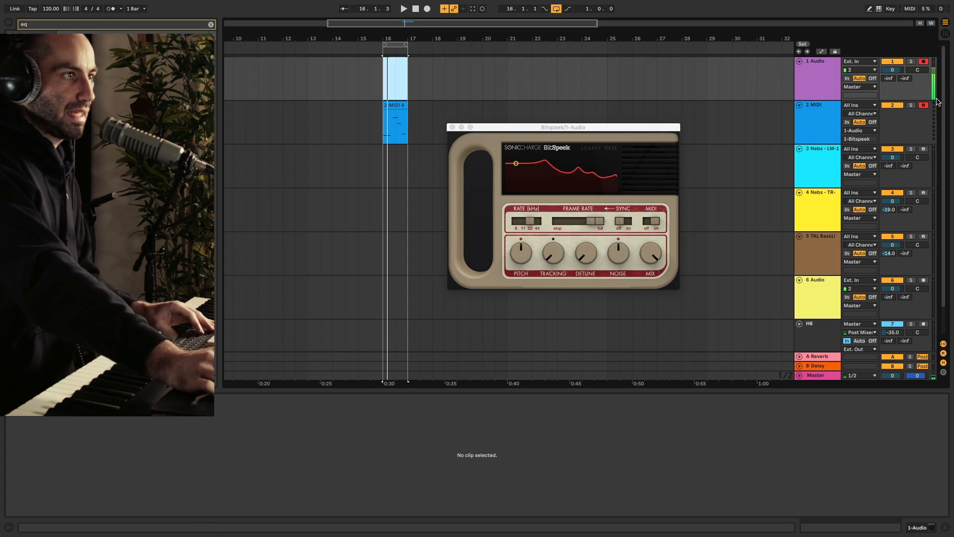
Step: Disarm the 2 MIDI track and start recording a new take on the 1 Audio track from 16.1.1
{"action": "left_click", "coordinate": [924, 105]}
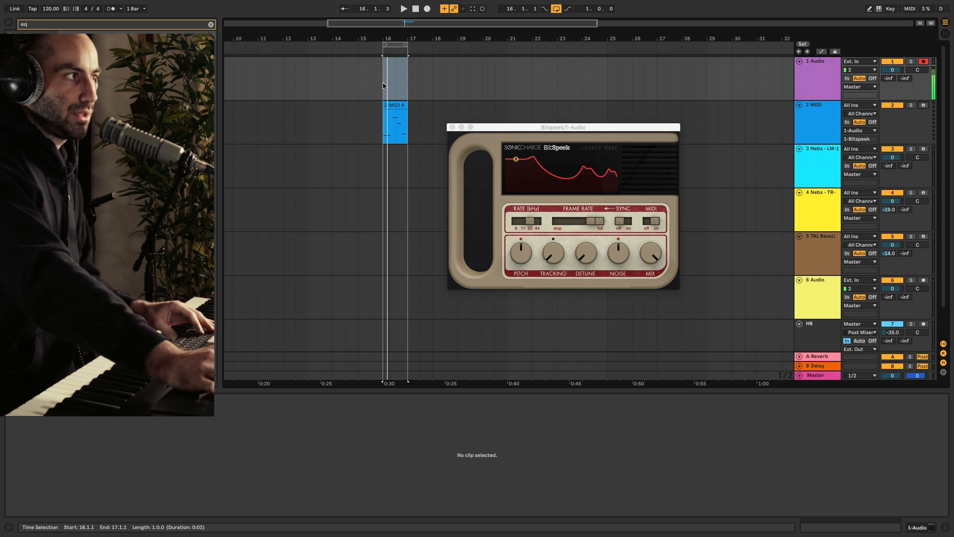
{"action": "left_click", "coordinate": [384, 109]}
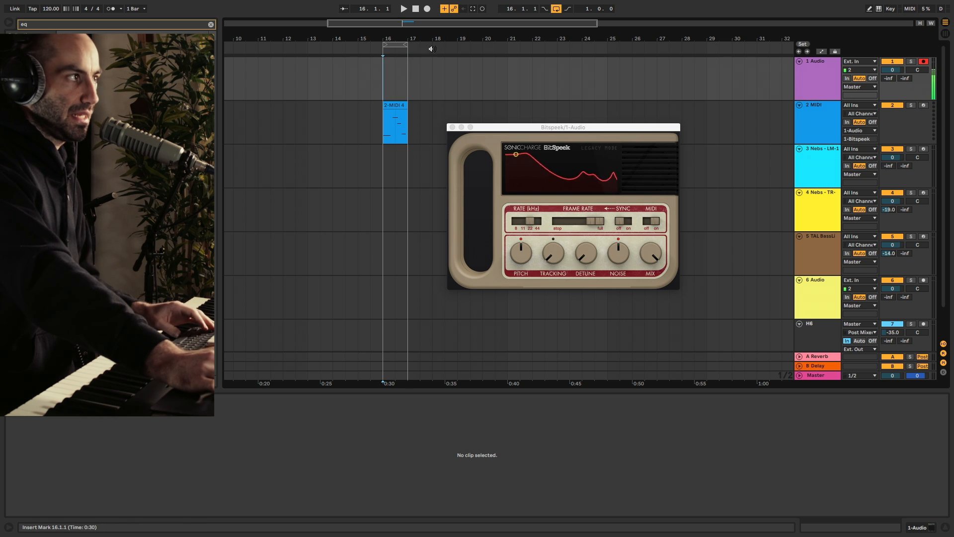
{"action": "left_click", "coordinate": [428, 10]}
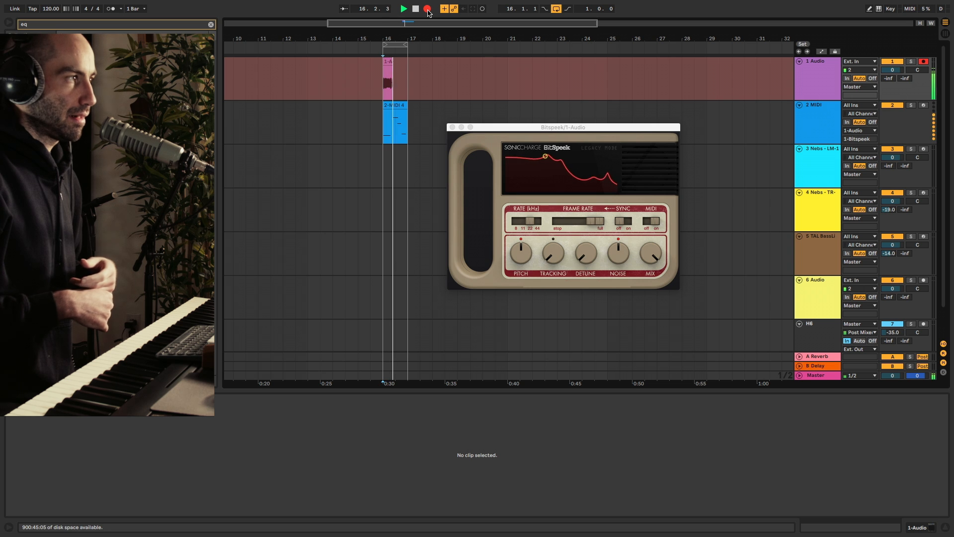
Step: Finish the one-bar take on the 1 Audio track and record a TR-505 drum pattern at bar 16
{"action": "left_click", "coordinate": [428, 10]}
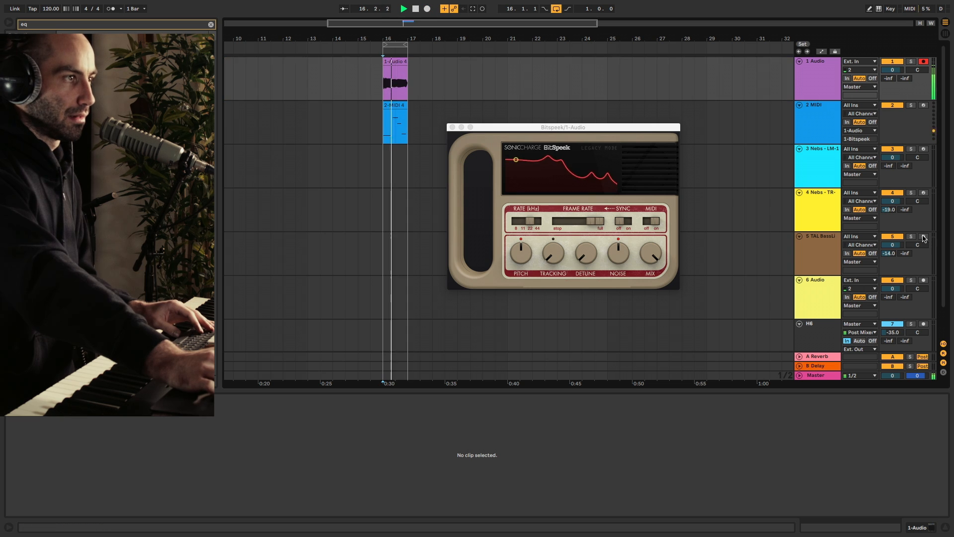
{"action": "left_click", "coordinate": [923, 236]}
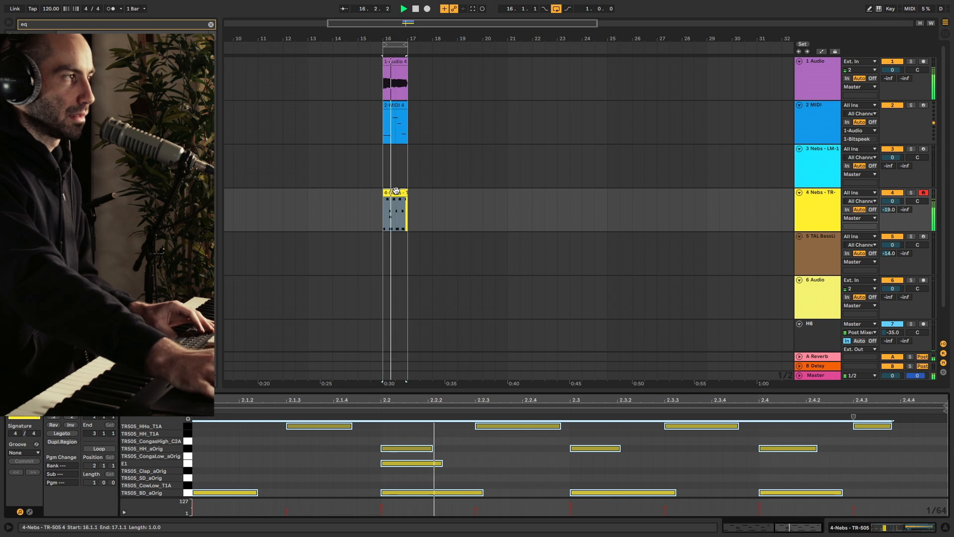
{"action": "left_click", "coordinate": [427, 9]}
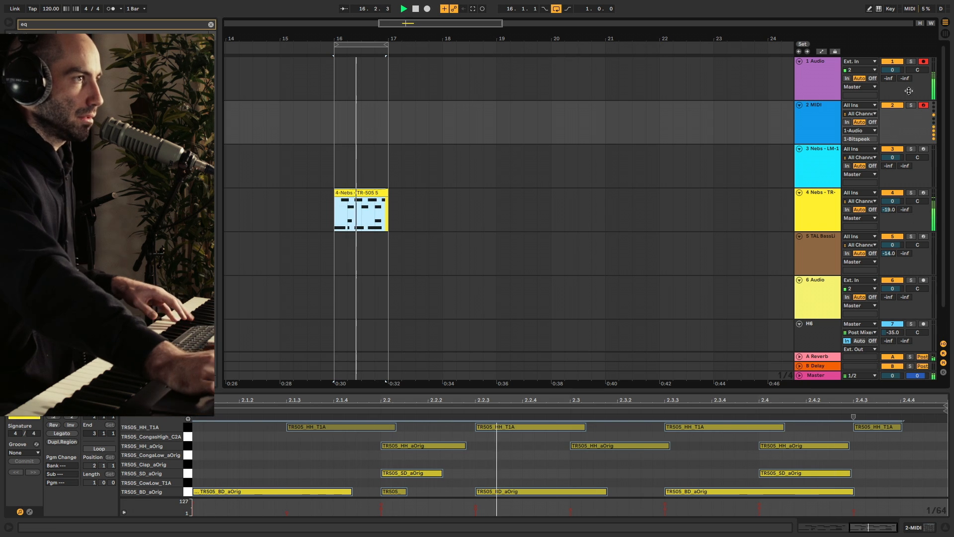
Step: Set the 1 Audio track's Reverb send to -7.2 dB and record one-bar vocal, MIDI and bass parts over the TR-505 clip
{"action": "left_click_drag", "start_coordinate": [888, 78], "coordinate": [888, 50]}
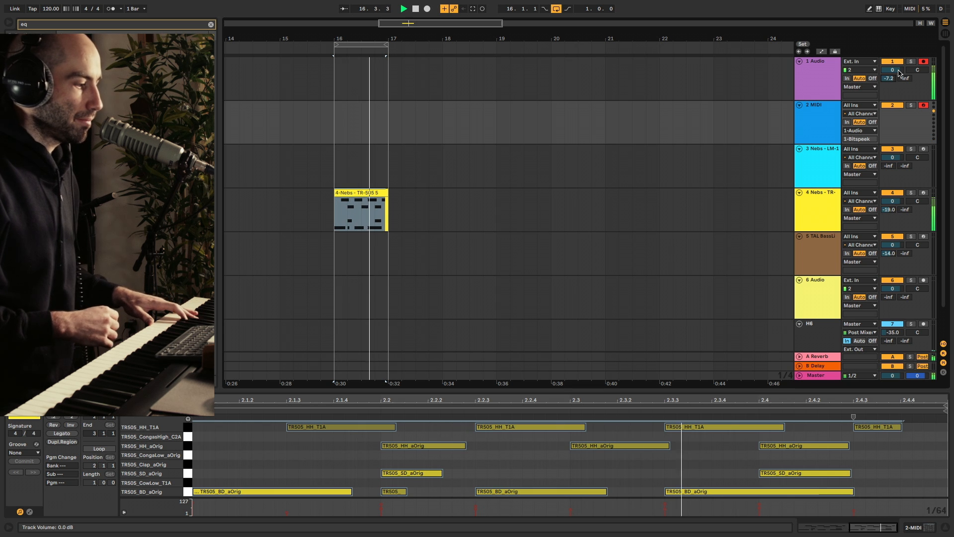
{"action": "left_click", "coordinate": [426, 9]}
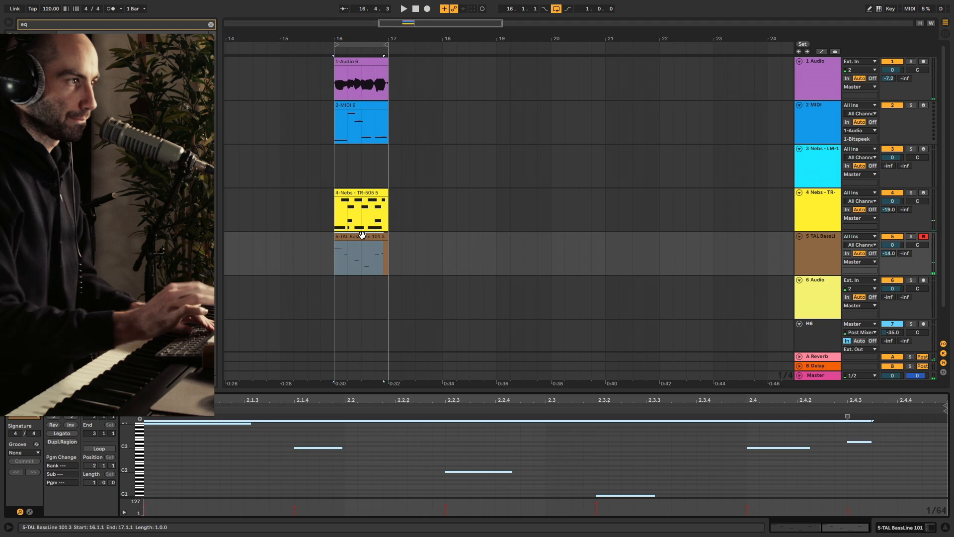
{"action": "left_click", "coordinate": [427, 9]}
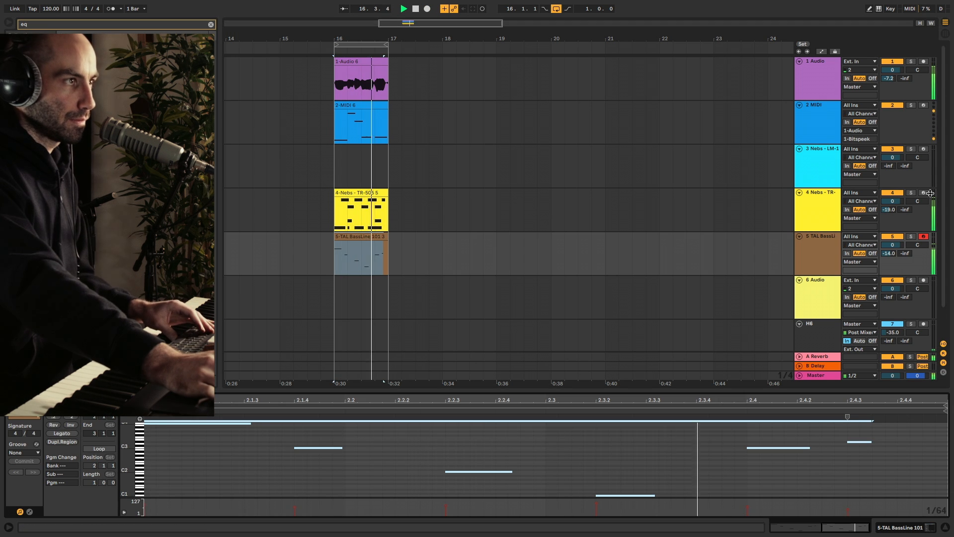
Step: Place the insert marker at 16.1.1 and lower Bitspeek's Frame Rate close to its stop end
{"action": "left_click", "coordinate": [550, 219]}
{"action": "left_click", "coordinate": [334, 164]}
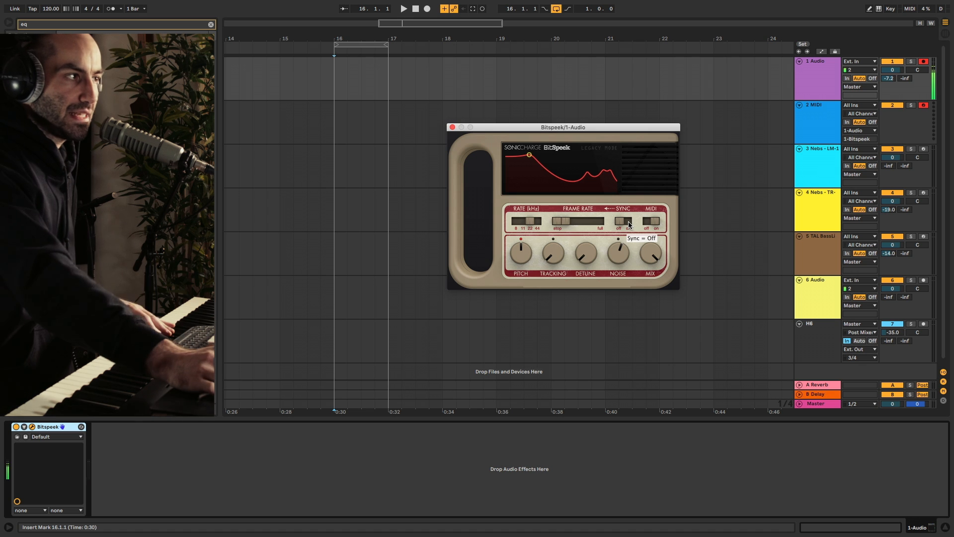
{"action": "left_click_drag", "start_coordinate": [564, 222], "coordinate": [500, 221]}
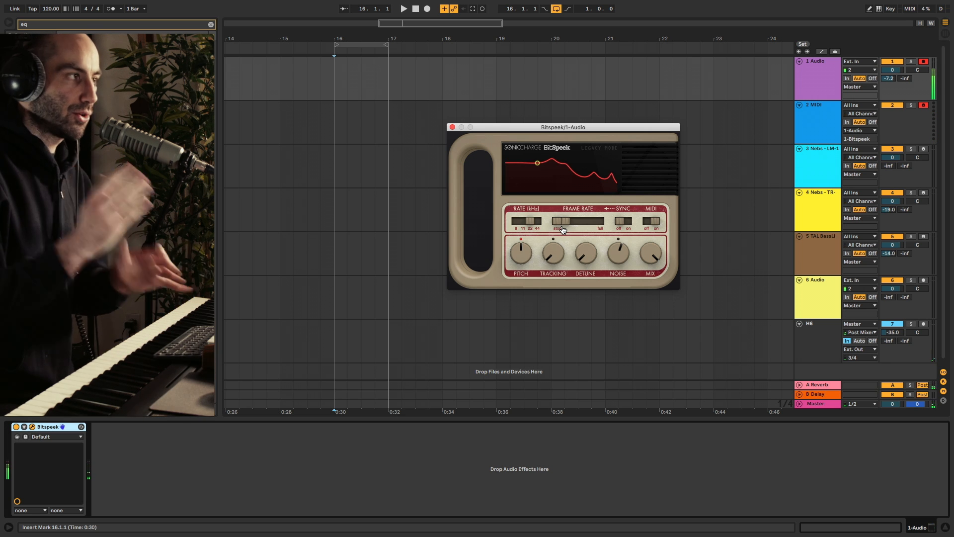
Step: Record a one-bar part on the 2 MIDI track from 16.1.1, followed by a vocal take on the 1 Audio track
{"action": "left_click", "coordinate": [336, 132]}
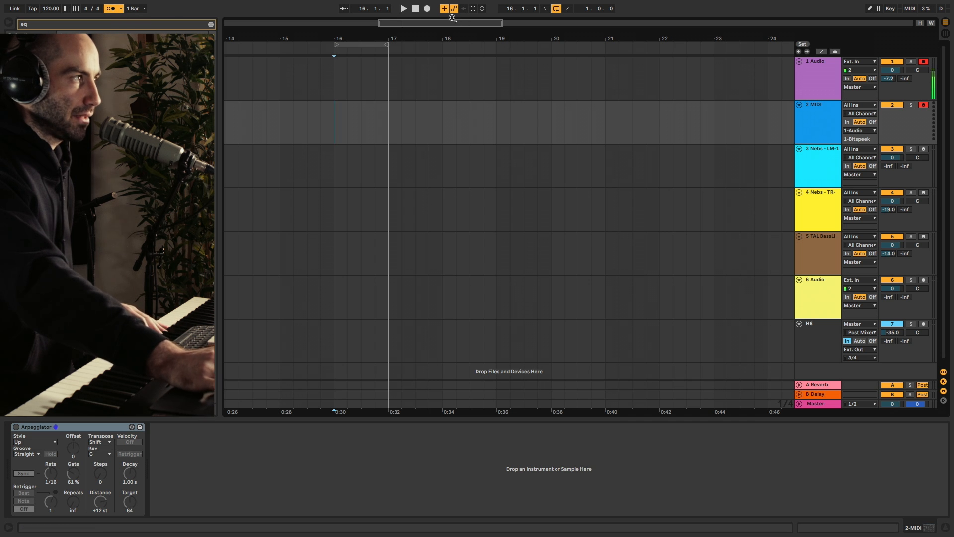
{"action": "left_click", "coordinate": [427, 9]}
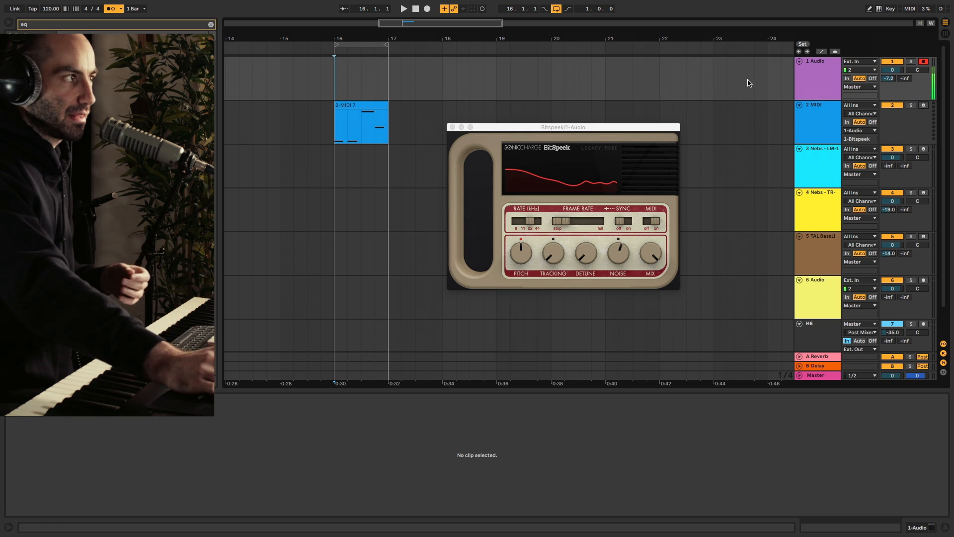
{"action": "left_click", "coordinate": [427, 10]}
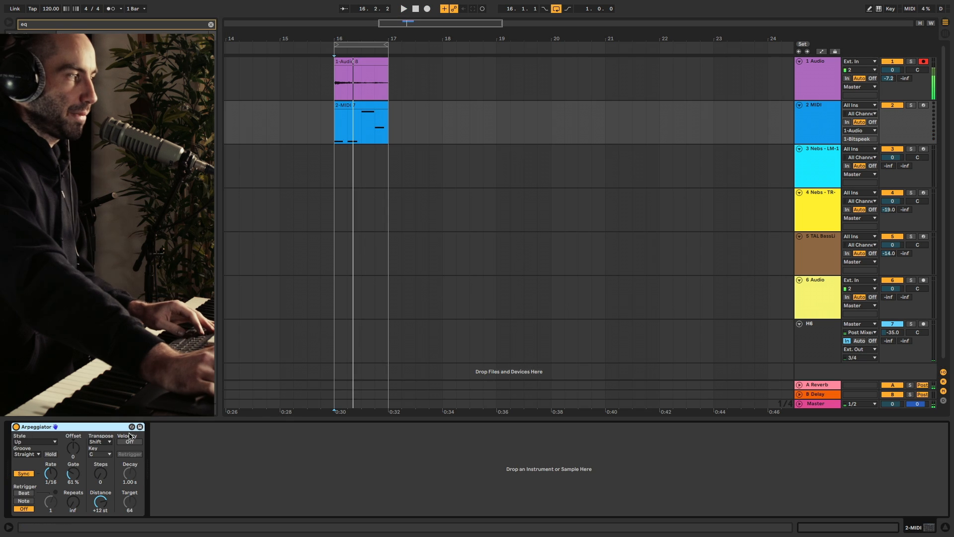
Step: Play the loop with the LM-1 kick pattern and arm the 4 Nebs - TR-505 track for a drum take
{"action": "key", "text": "space"}
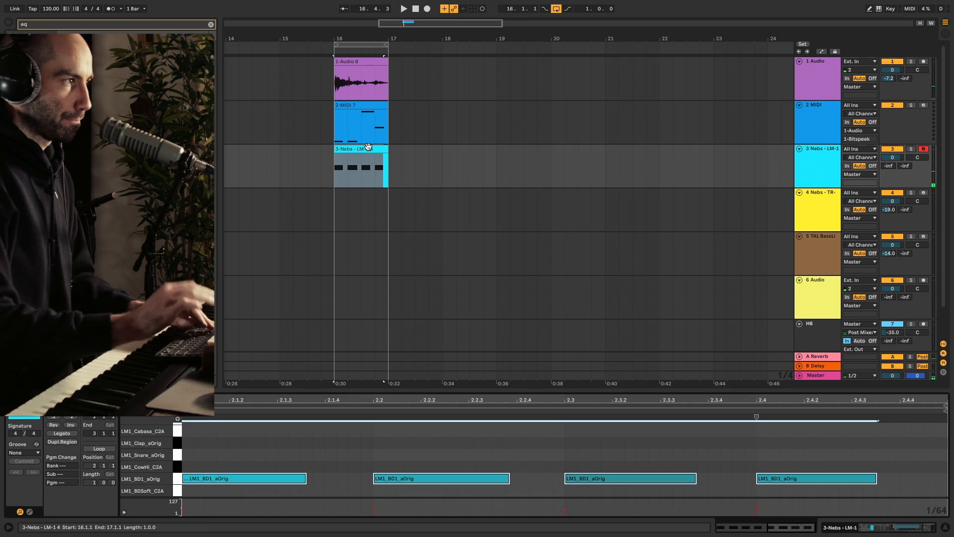
{"action": "key", "text": "space"}
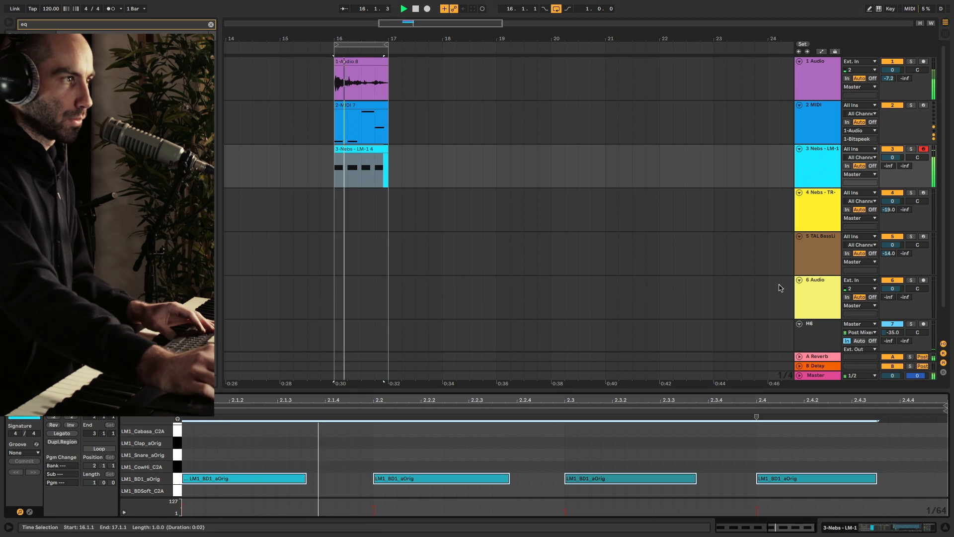
{"action": "left_click", "coordinate": [924, 193]}
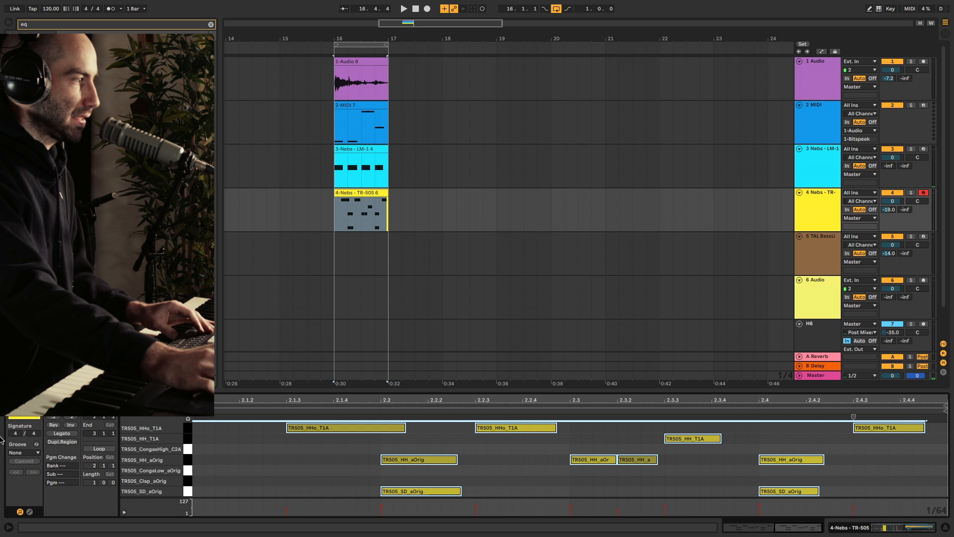
Step: Apply the SP1200 16 groove to the TR-505 clip and play the loop
{"action": "left_click", "coordinate": [23, 452]}
{"action": "left_click", "coordinate": [24, 467]}
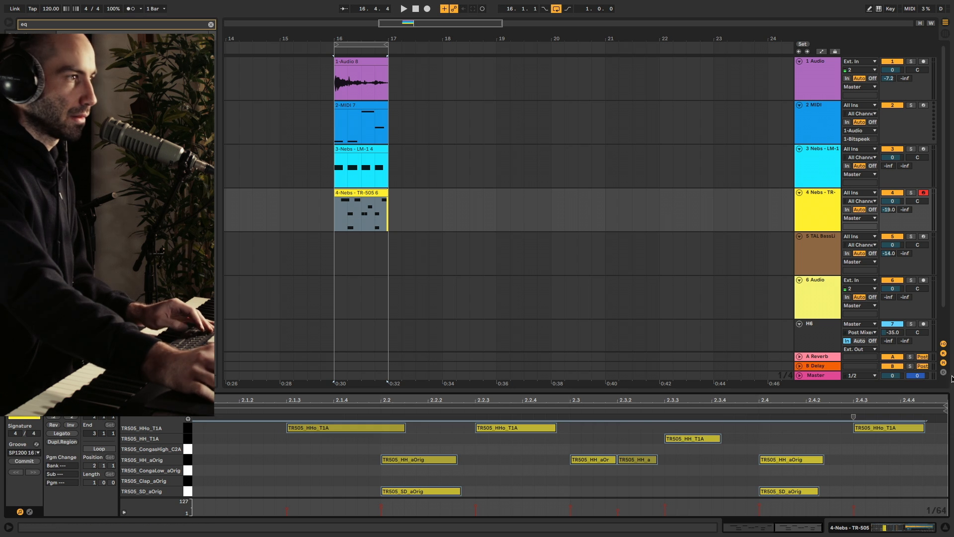
{"action": "key", "text": "space"}
Step: Record a one-bar TAL BassLine 101 part from 16.1.1 over the other tracks and arm the 6 Audio track
{"action": "left_click", "coordinate": [923, 237]}
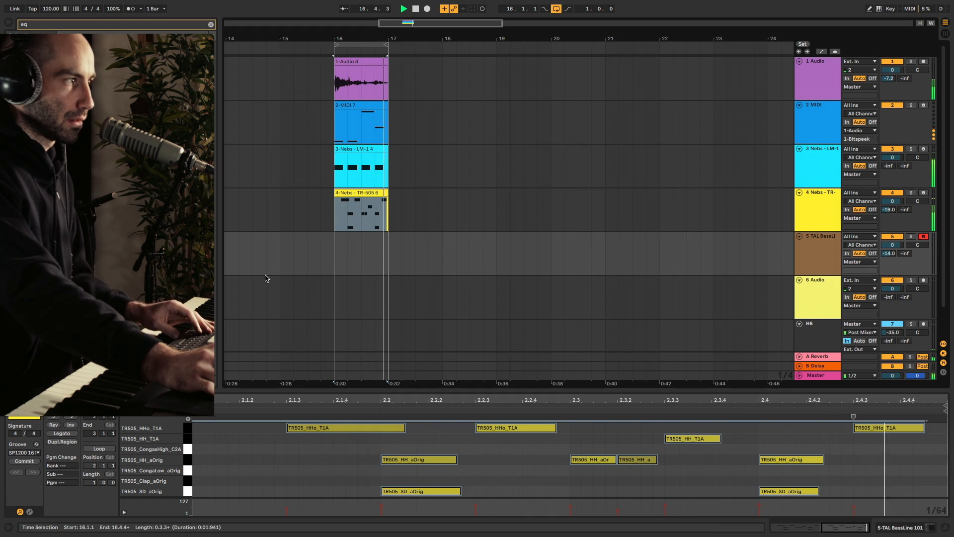
{"action": "left_click", "coordinate": [336, 257]}
{"action": "key", "text": "space"}
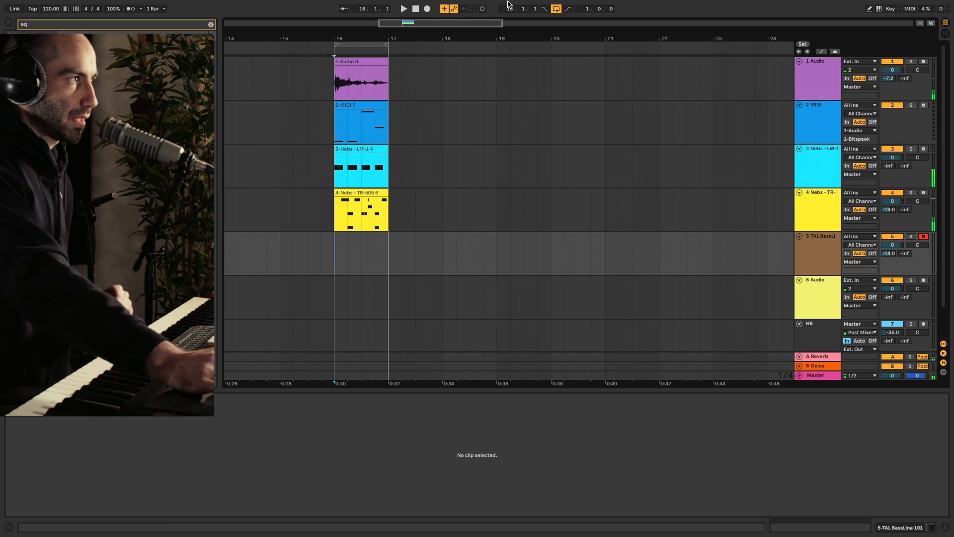
{"action": "left_click", "coordinate": [427, 8]}
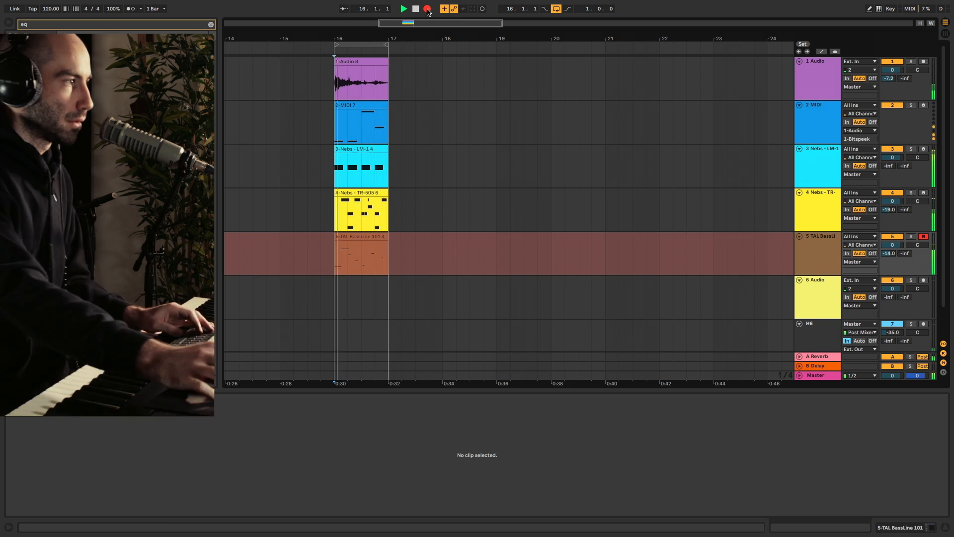
{"action": "left_click", "coordinate": [427, 9]}
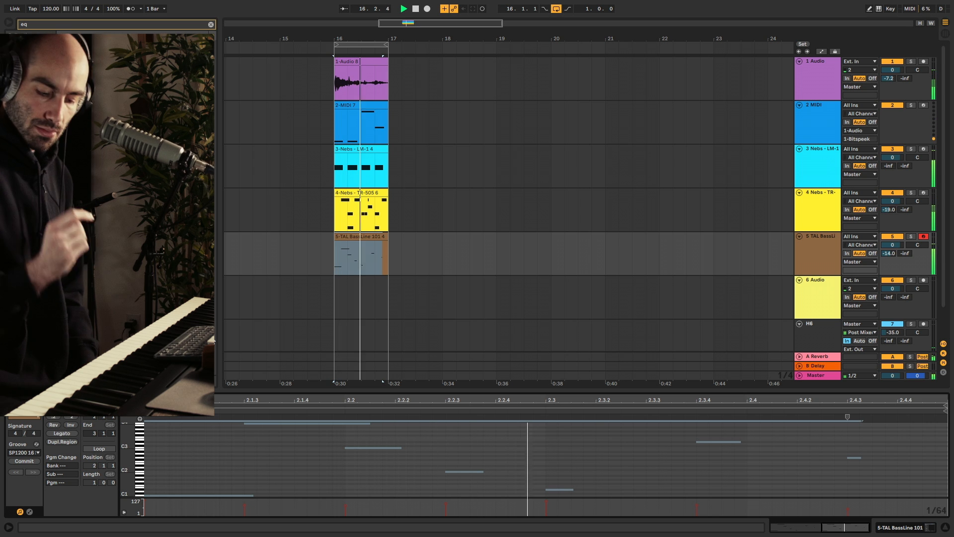
{"action": "left_click", "coordinate": [922, 280]}
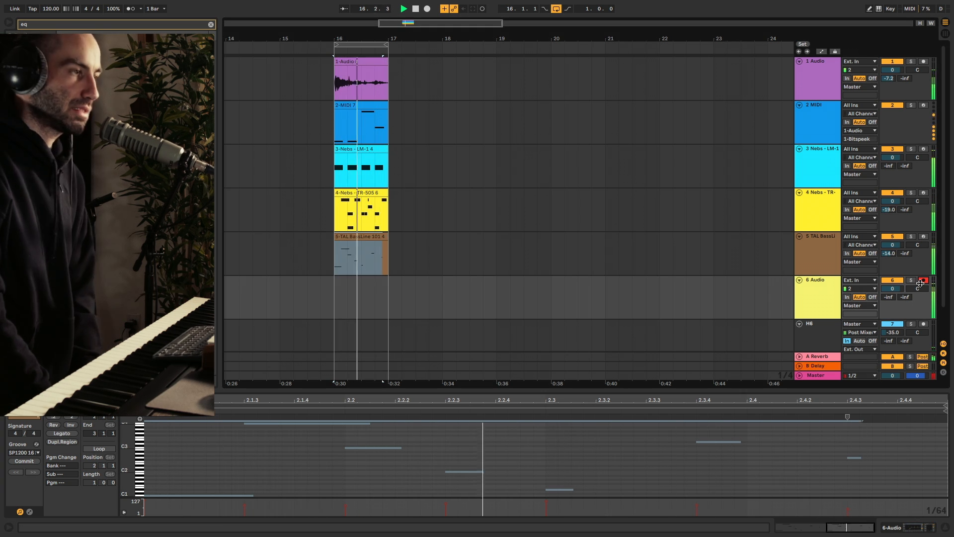
{"action": "left_click", "coordinate": [352, 294]}
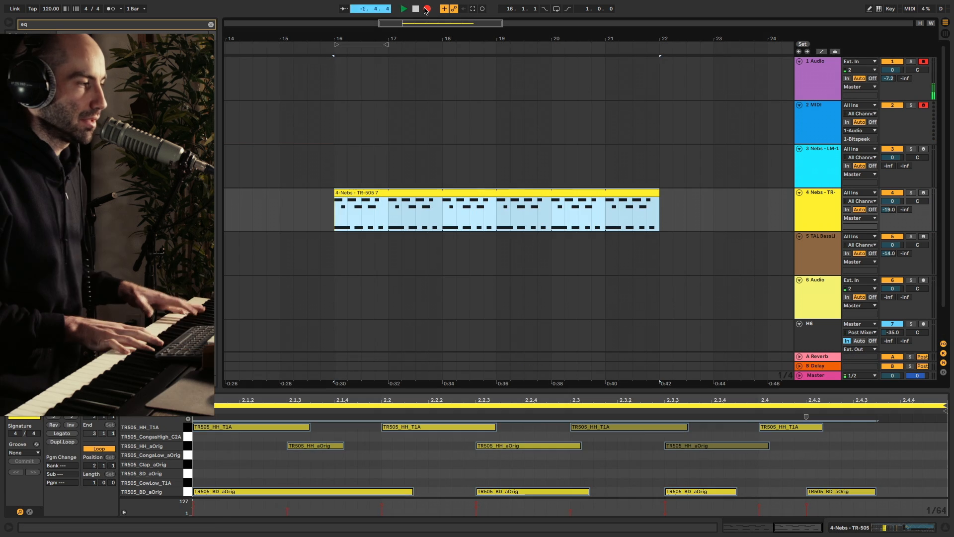
Step: Record a vocal and MIDI take of over four bars along the looped TR-505 clip, select the new MIDI clip and play it
{"action": "left_click", "coordinate": [426, 9]}
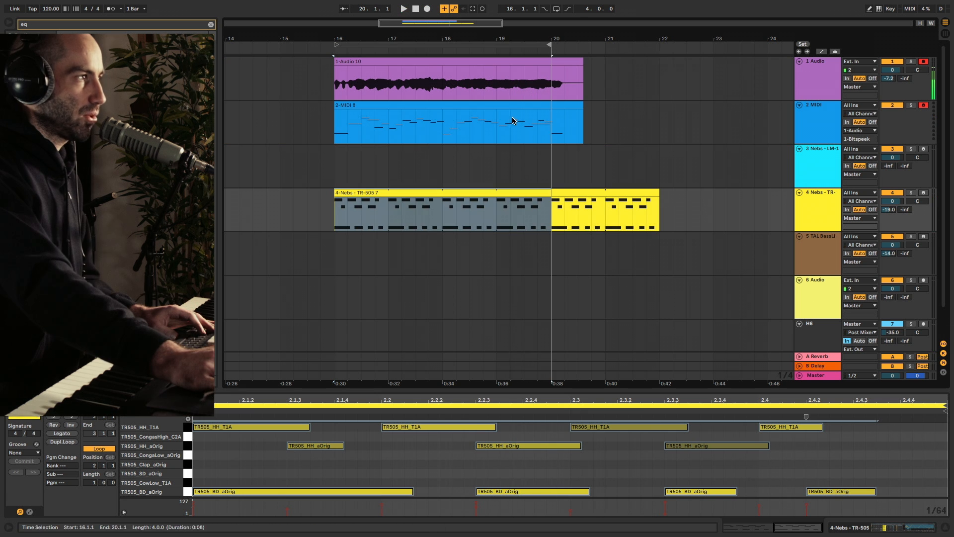
{"action": "left_click", "coordinate": [513, 102]}
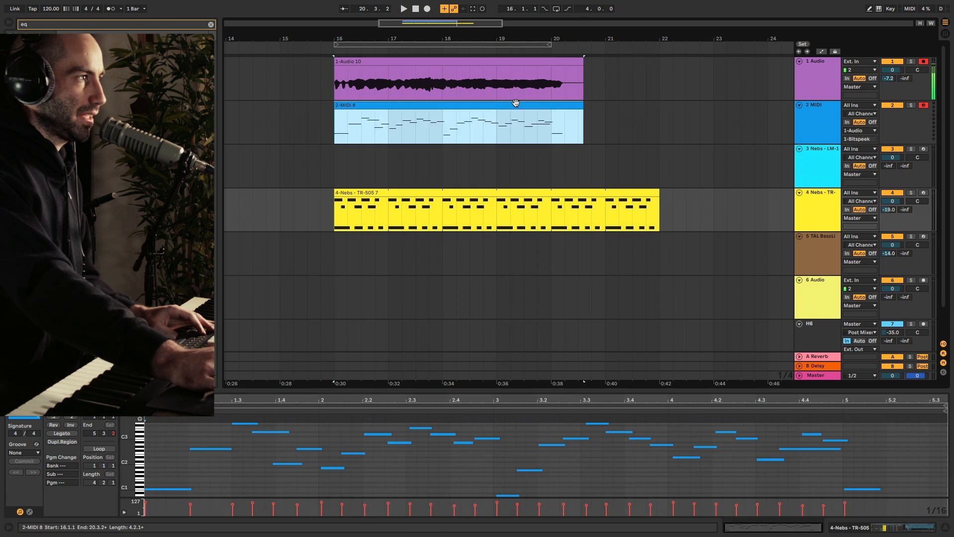
{"action": "key", "text": "space"}
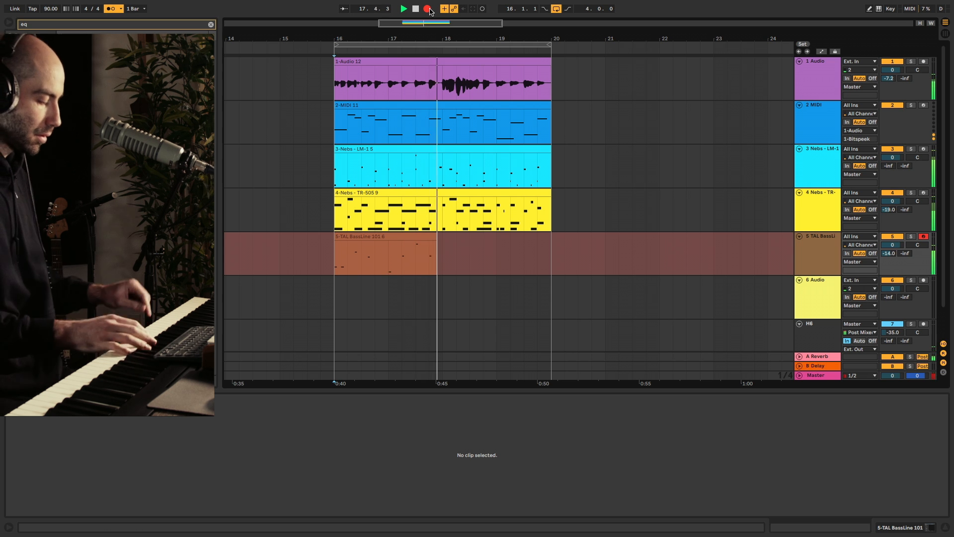
Step: Finish the four-bar TAL BassLine 101 recording at 90 BPM and select its clip
{"action": "left_click", "coordinate": [427, 8]}
{"action": "left_click", "coordinate": [389, 236]}
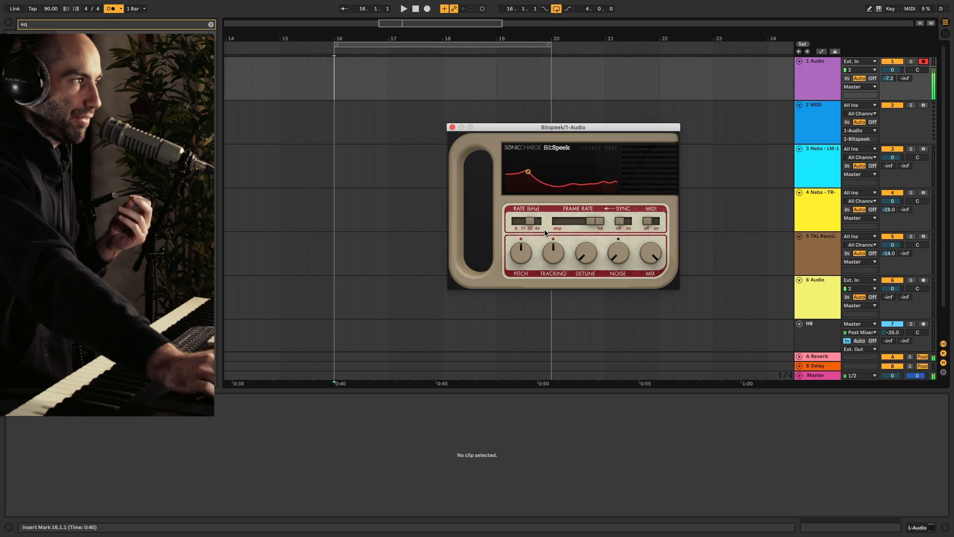
Step: Search the browser for "break" and play Breakbeat Funky-102bpm on track 1 with Bitspeek turned on
{"action": "mouse_move", "coordinate": [530, 223]}
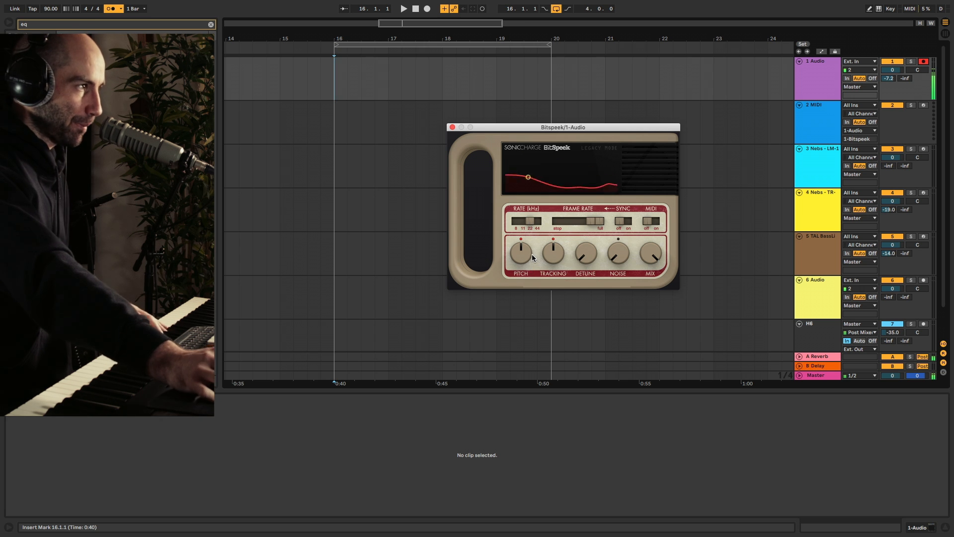
{"action": "type", "text": "break"}
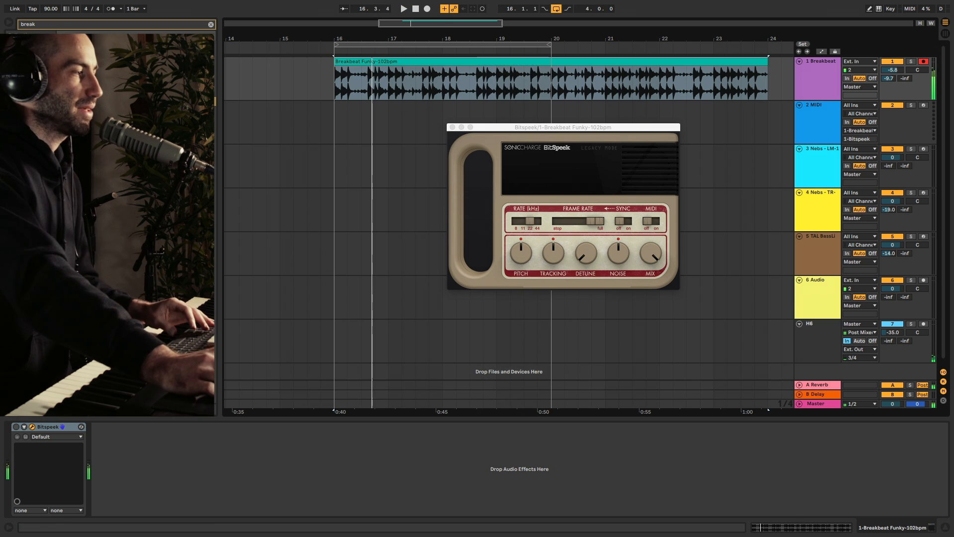
{"action": "left_click", "coordinate": [17, 427]}
{"action": "key", "text": "space"}
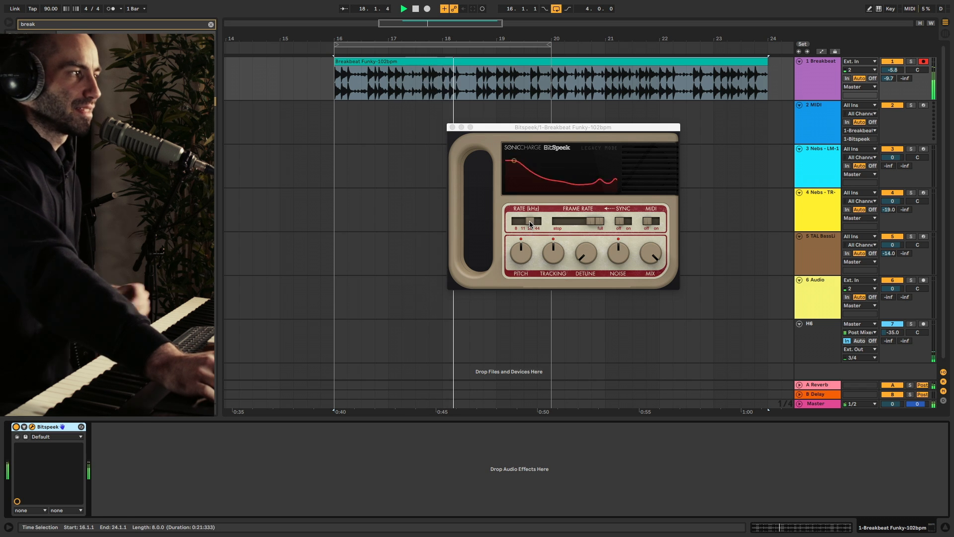
Step: Set Bitspeek's Rate to 8 kHz, try a lower Frame Rate and raise the Mix slightly
{"action": "left_click_drag", "start_coordinate": [529, 221], "coordinate": [517, 226]}
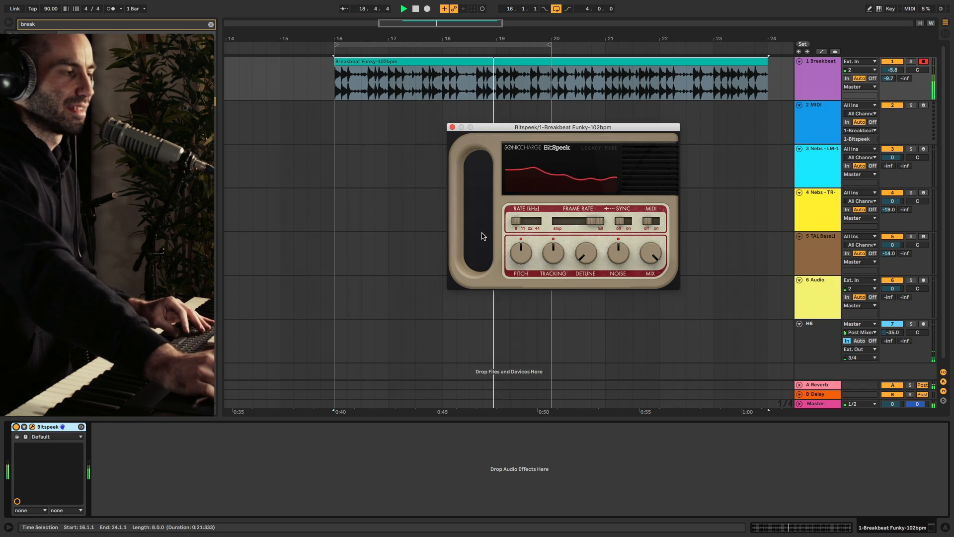
{"action": "left_click_drag", "start_coordinate": [596, 222], "coordinate": [579, 221]}
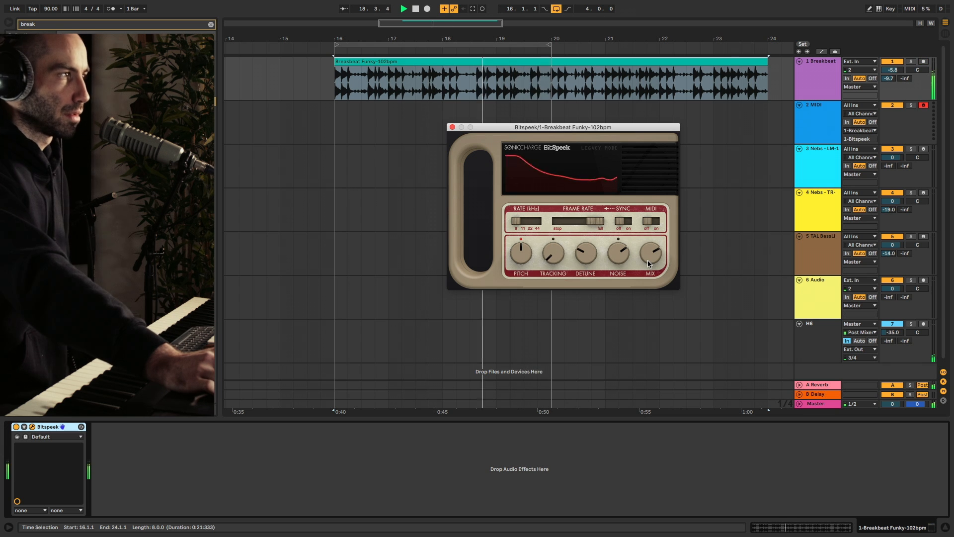
{"action": "left_click_drag", "start_coordinate": [648, 260], "coordinate": [648, 256]}
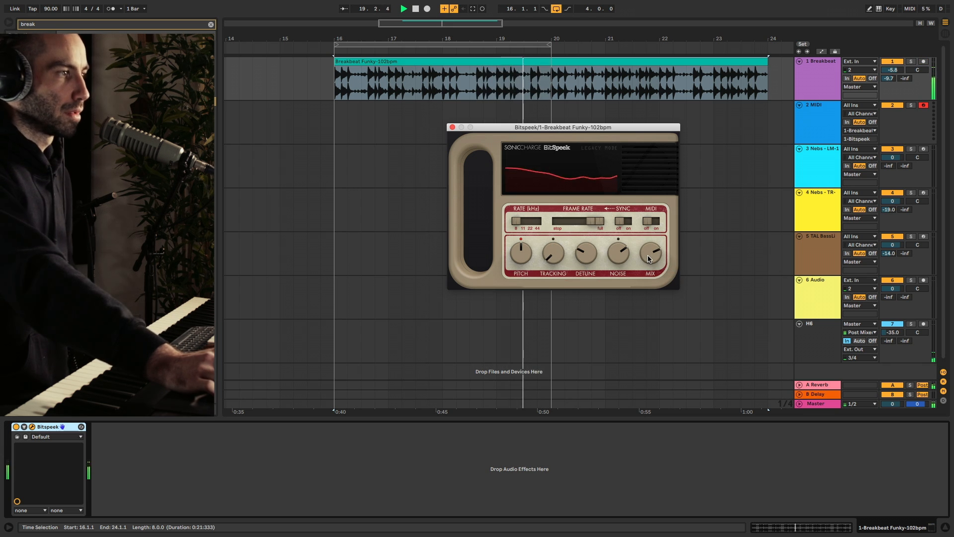
Step: Arm the TAL BassLine 101 track and record a bass part over the breakbeat from 16.1.1
{"action": "left_click", "coordinate": [924, 237]}
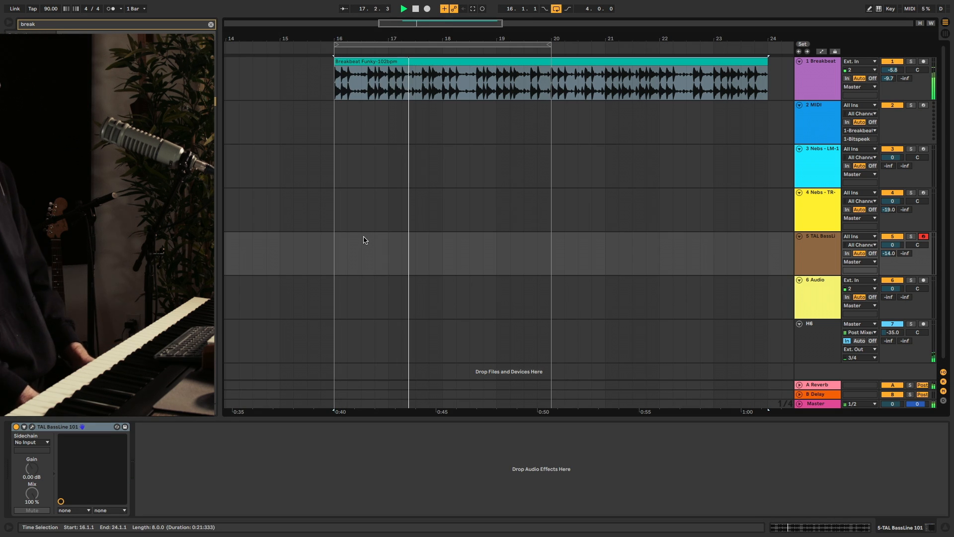
{"action": "key", "text": "F9"}
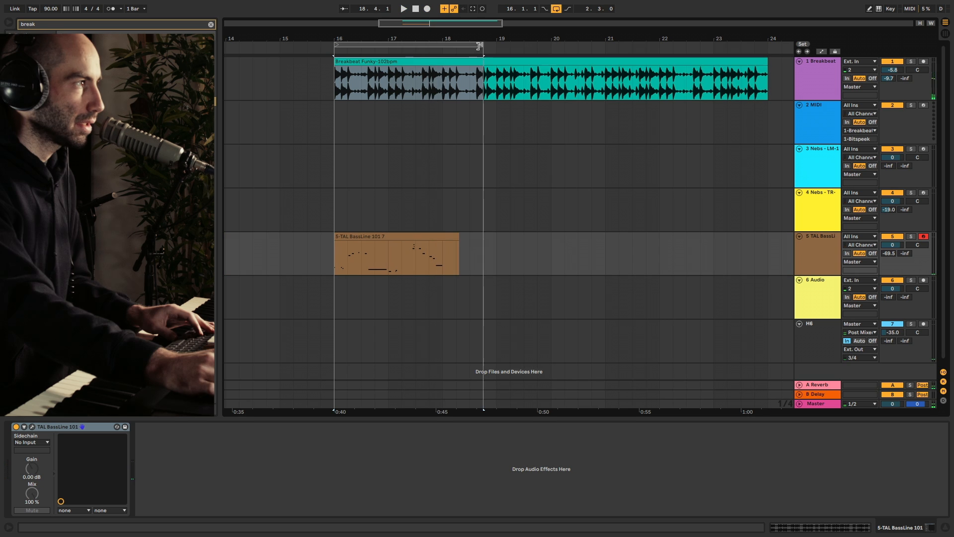
Step: Shorten the loop to two bars ending at 18.1.1, play it and open the TAL BassLine 101 clip
{"action": "left_click_drag", "start_coordinate": [480, 47], "coordinate": [439, 46]}
{"action": "left_click", "coordinate": [411, 239]}
{"action": "key", "text": "space"}
{"action": "double_click", "coordinate": [409, 237]}
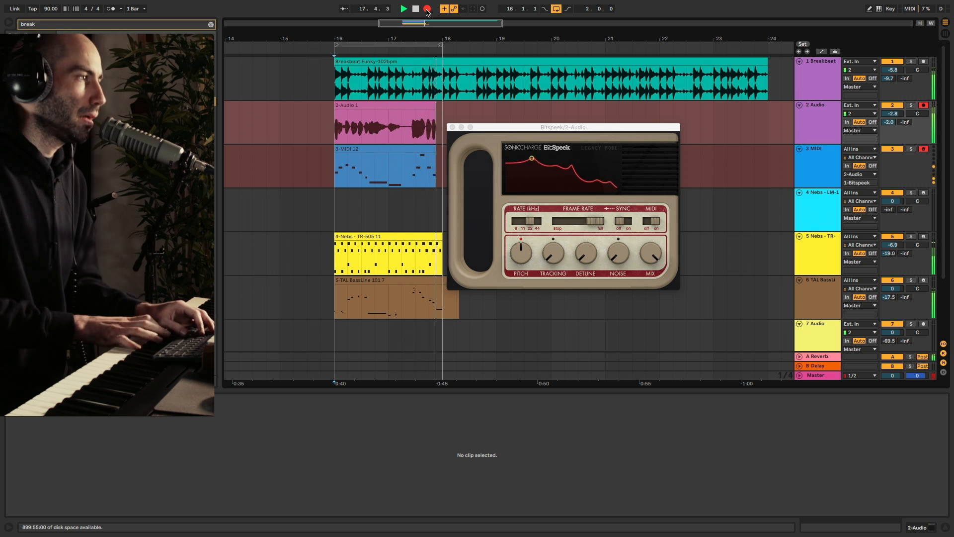
Step: Finish the two-bar vocal and MIDI recording, and mute the 1 Breakbeat track briefly before turning it back on
{"action": "left_click", "coordinate": [427, 10]}
{"action": "left_click", "coordinate": [893, 62]}
{"action": "left_click", "coordinate": [893, 61]}
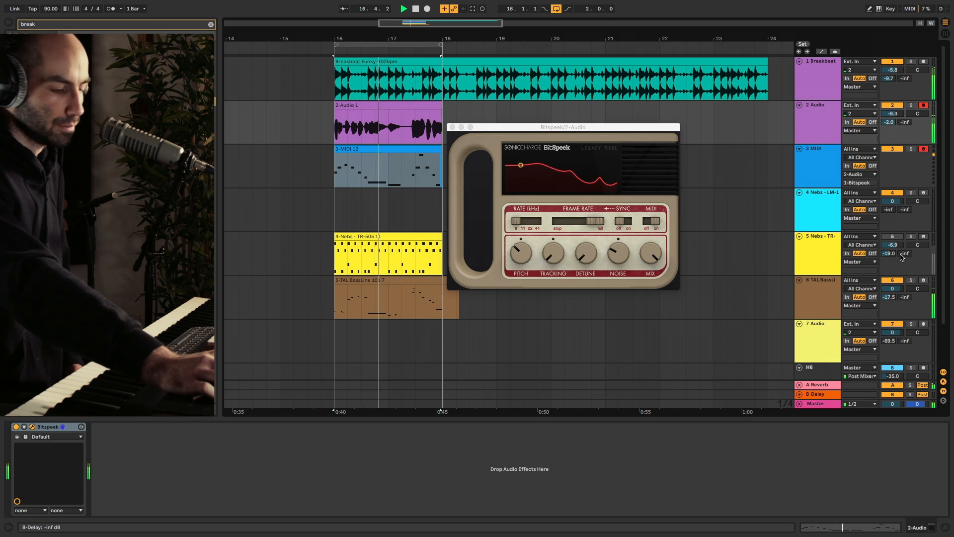
Step: Bring up the Bitspeek on the 1 Breakbeat track and adjust its MIDI switch while the loop plays
{"action": "left_click", "coordinate": [820, 62]}
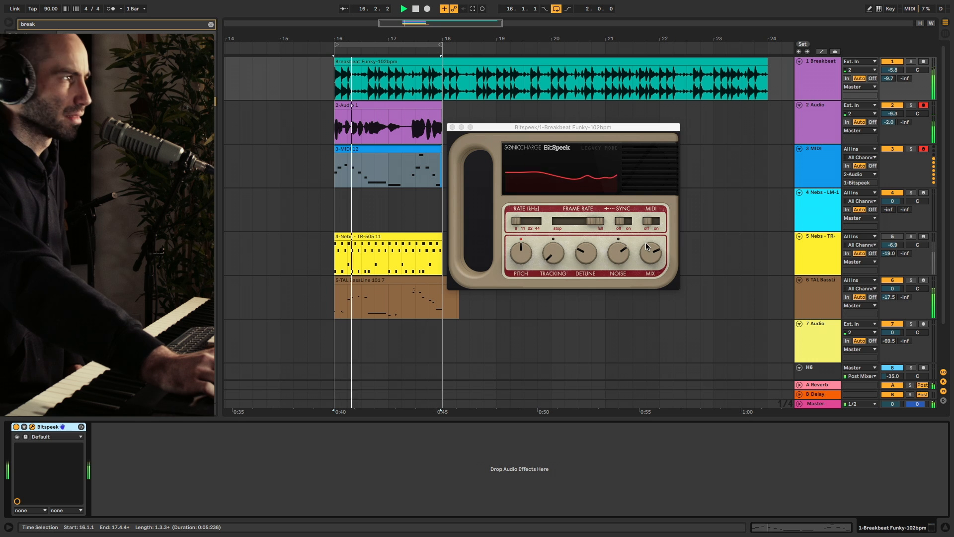
{"action": "left_click", "coordinate": [647, 219]}
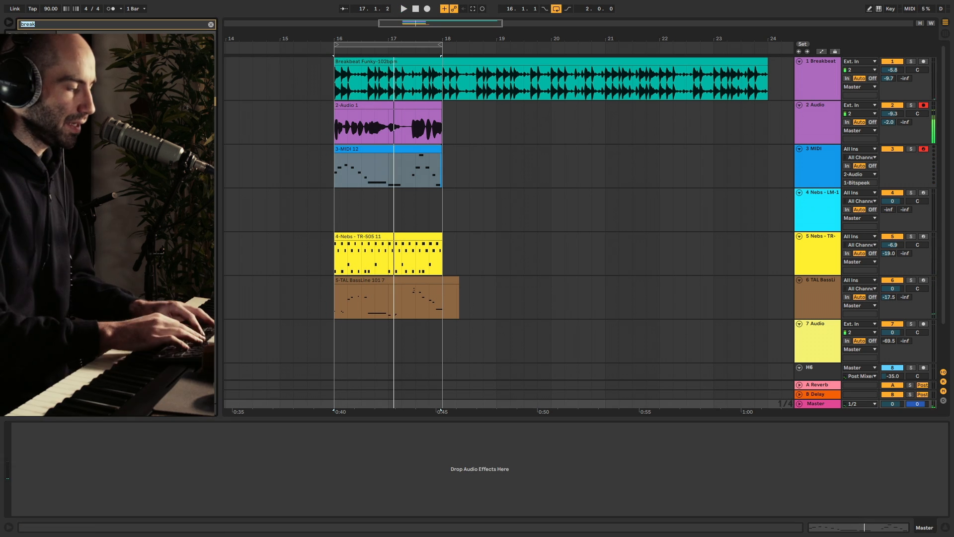
Step: Search the browser for "bitsp", add Bitspeek to the Master track and set its Rate to 8 kHz
{"action": "type", "text": "bitsp"}
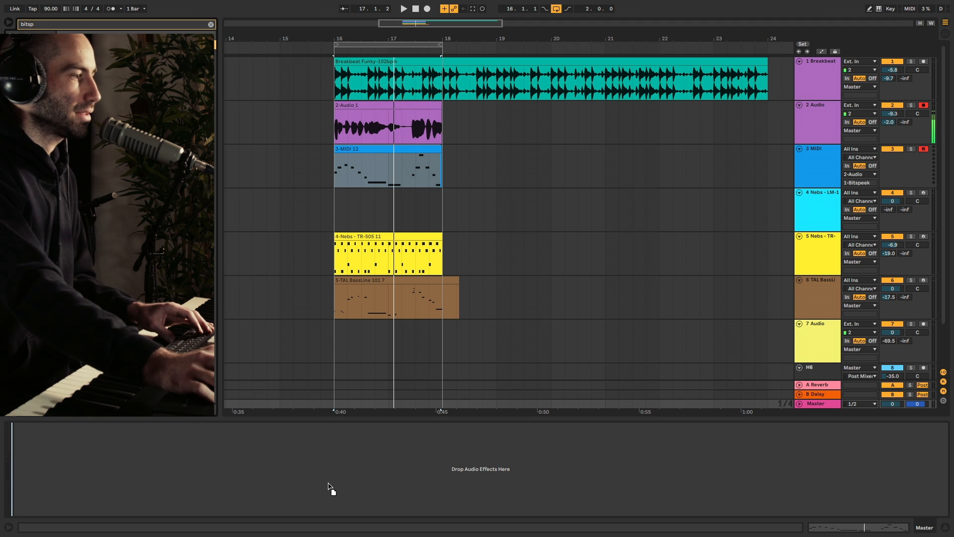
{"action": "left_click_drag", "start_coordinate": [328, 486], "coordinate": [328, 488]}
{"action": "left_click_drag", "start_coordinate": [533, 228], "coordinate": [524, 231]}
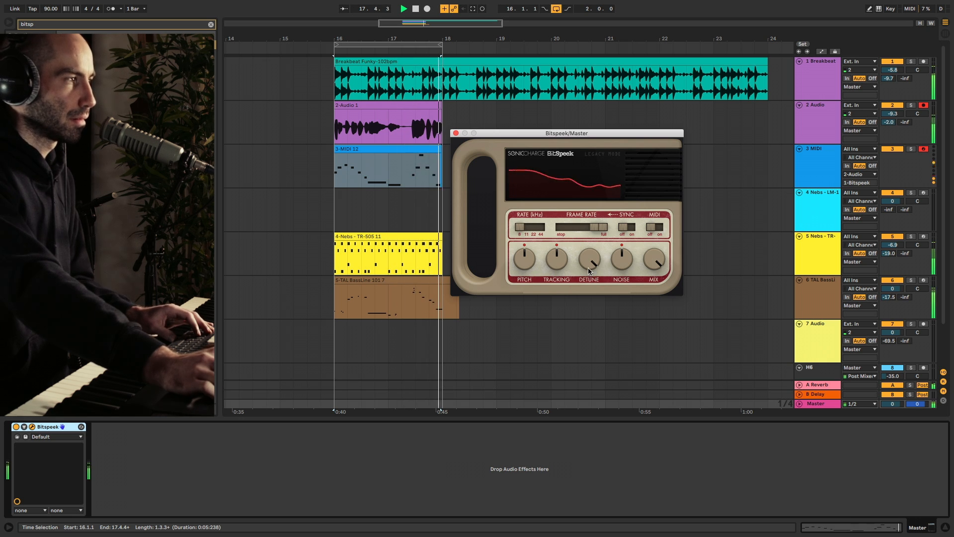
Step: Raise the Noise and reduce the Mix to about 41.5% on the Master's Bitspeek, and replay the two-bar loop
{"action": "mouse_move", "coordinate": [657, 264]}
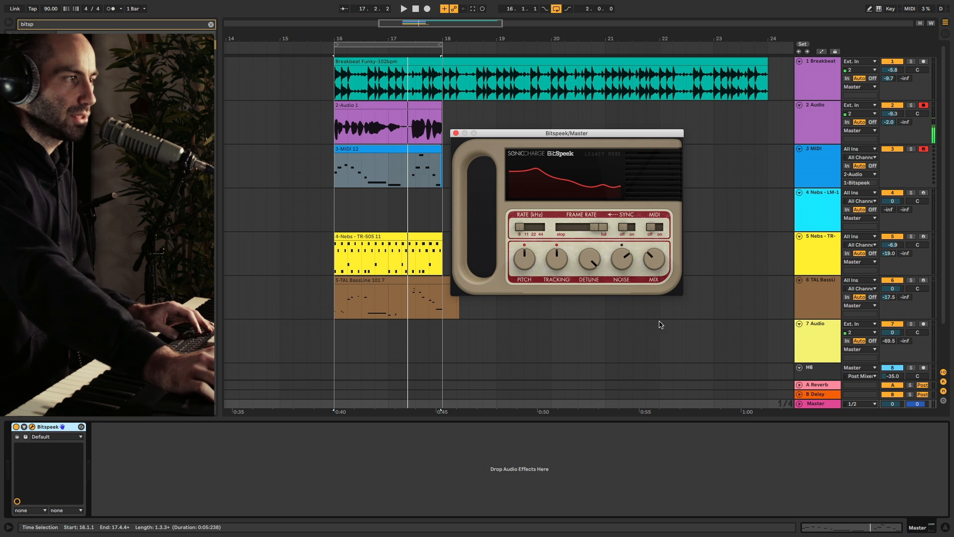
{"action": "key", "text": "space"}
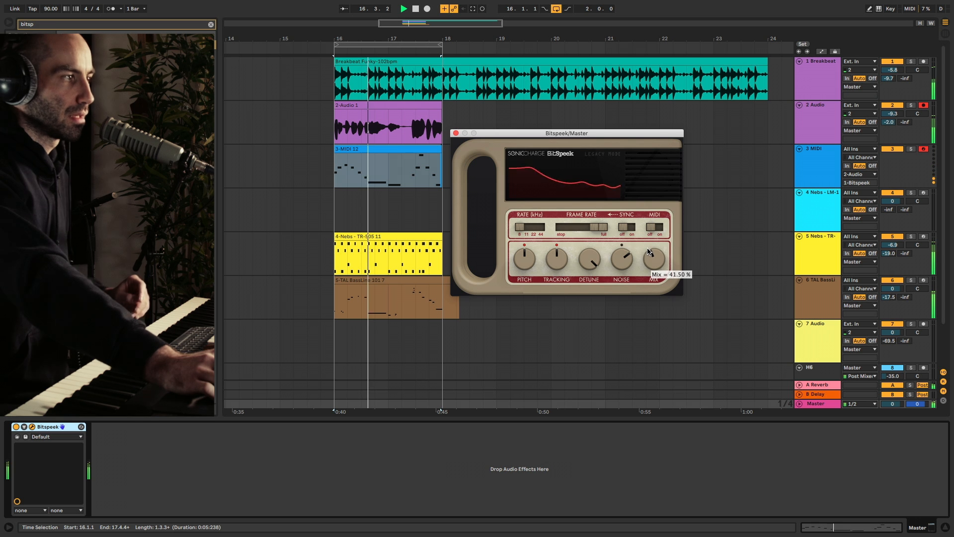